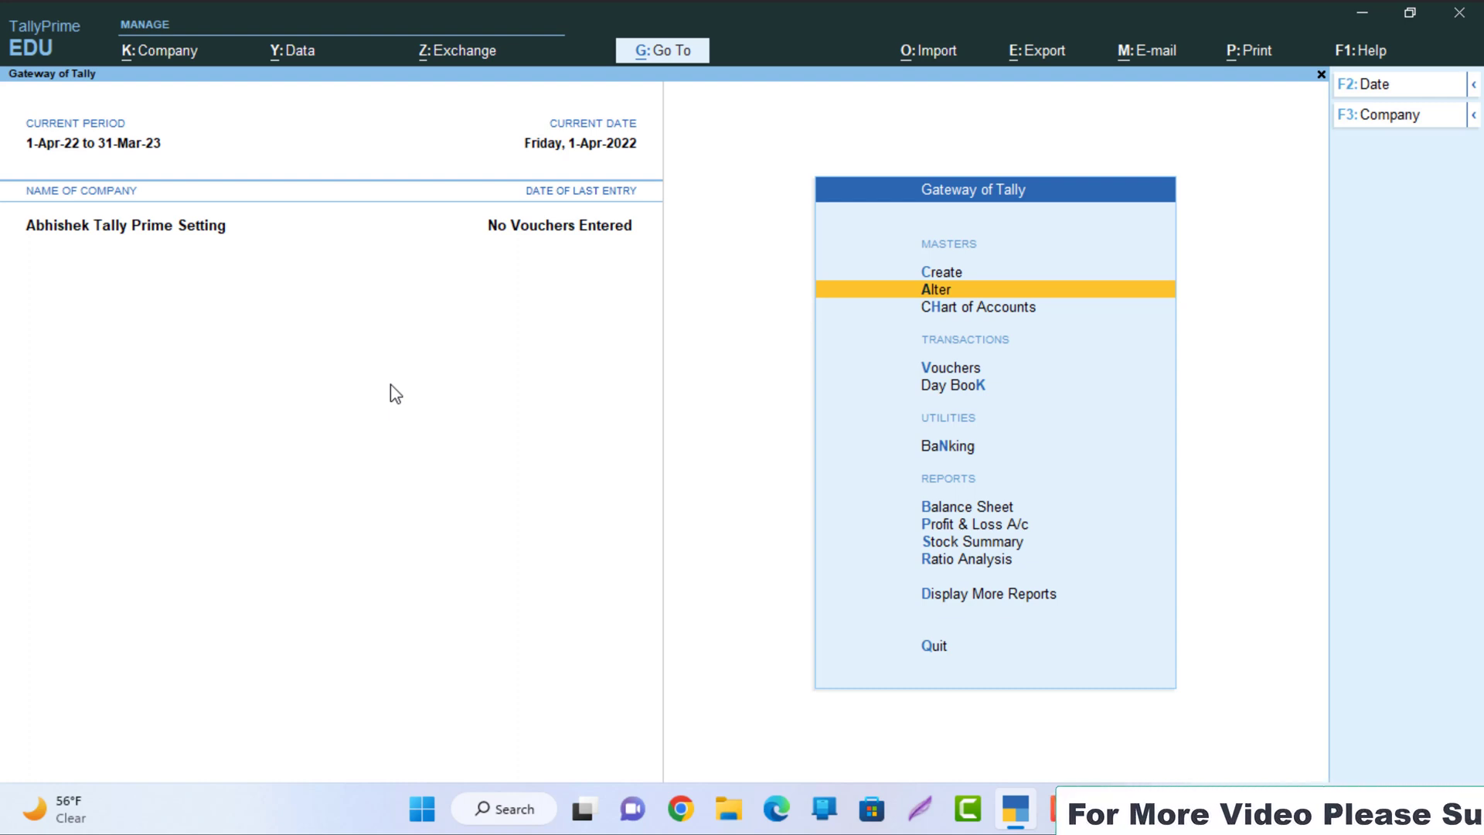
Step: Start creating a new stock item from the stock item list under master alteration
key(Up)
key(Down)
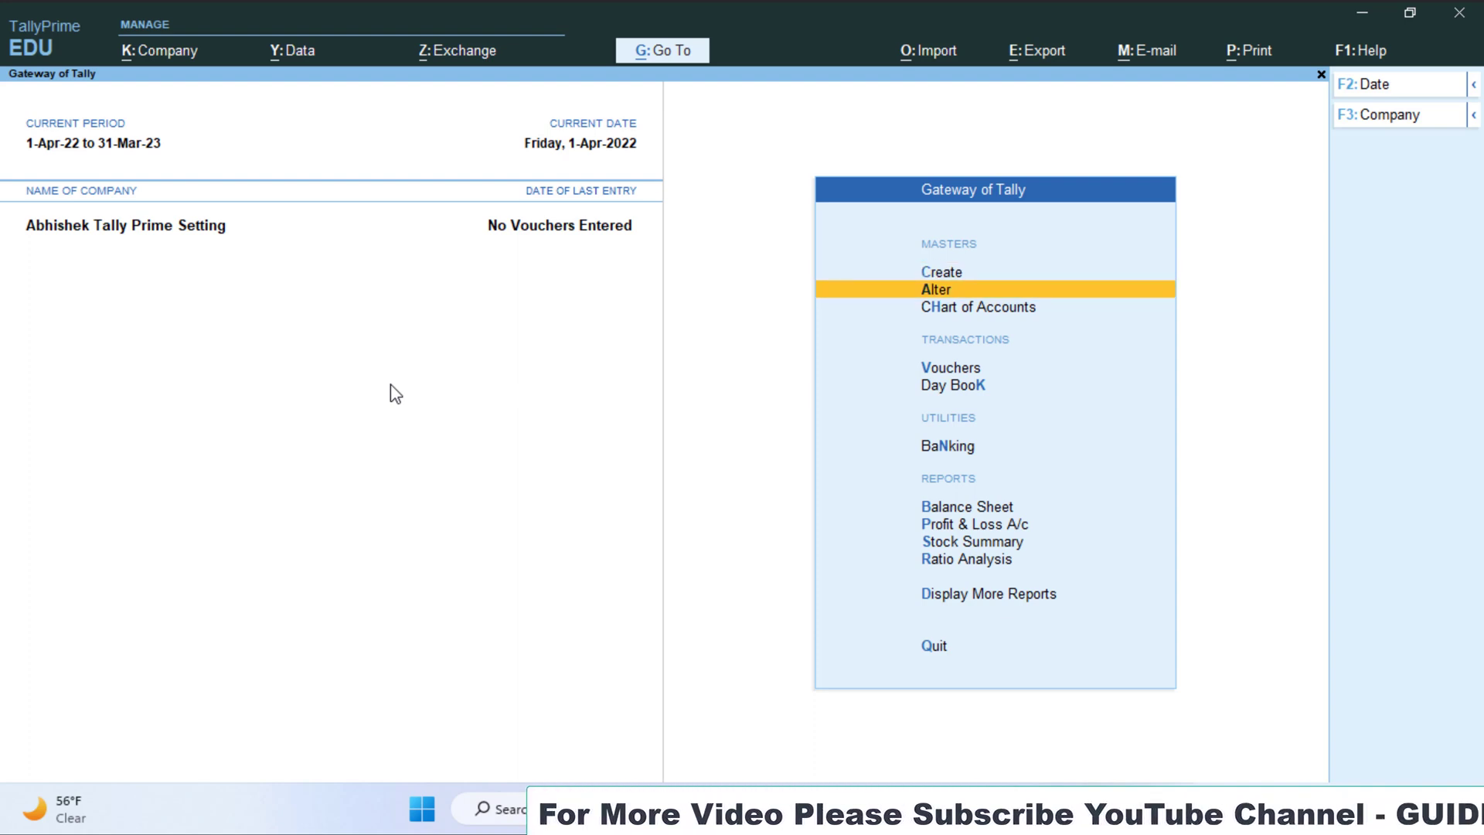
key(Return)
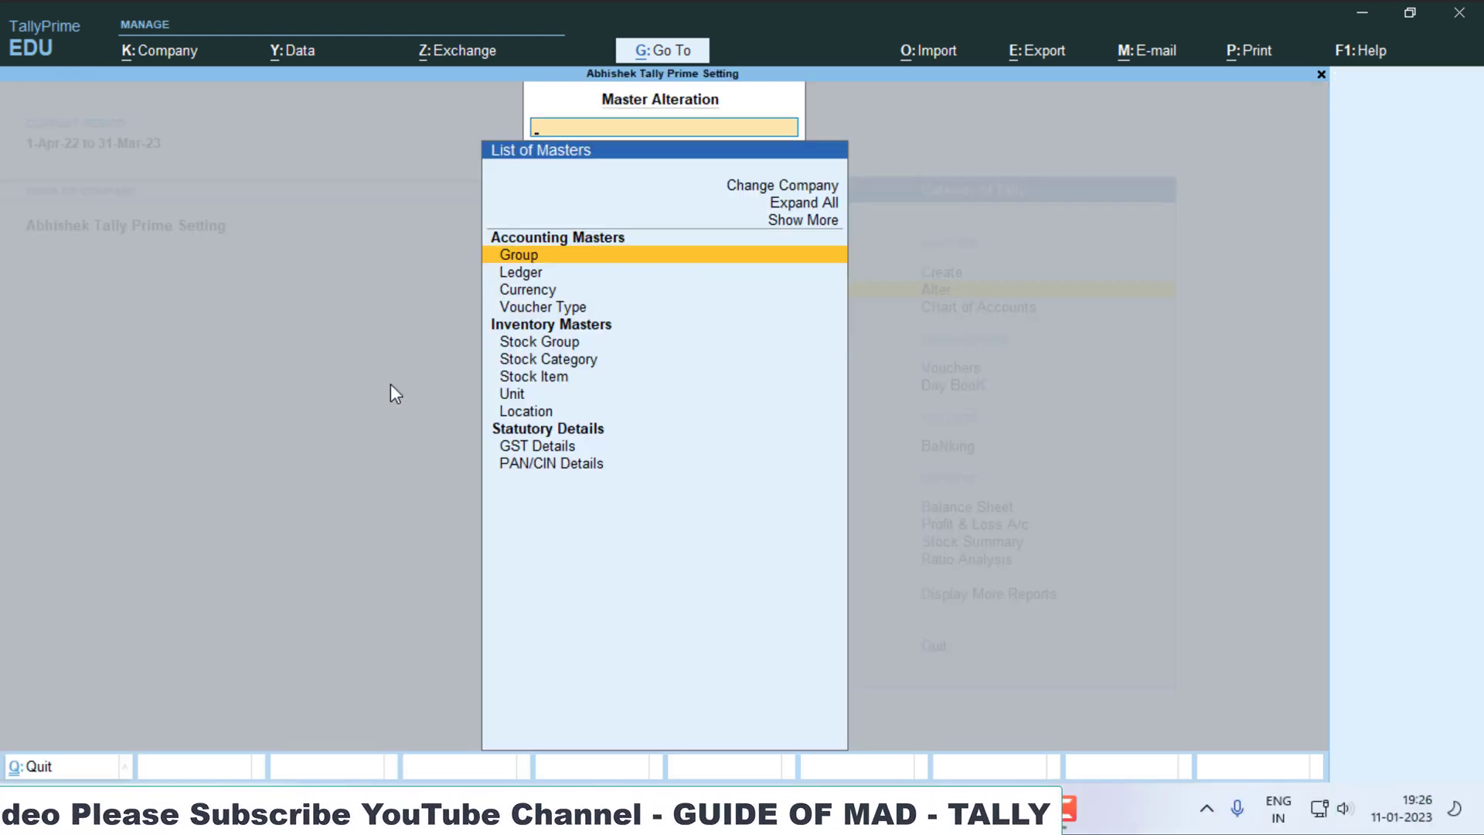
key(Down)
key(Down)
key(Down)
key(Down)
key(Down)
key(Down)
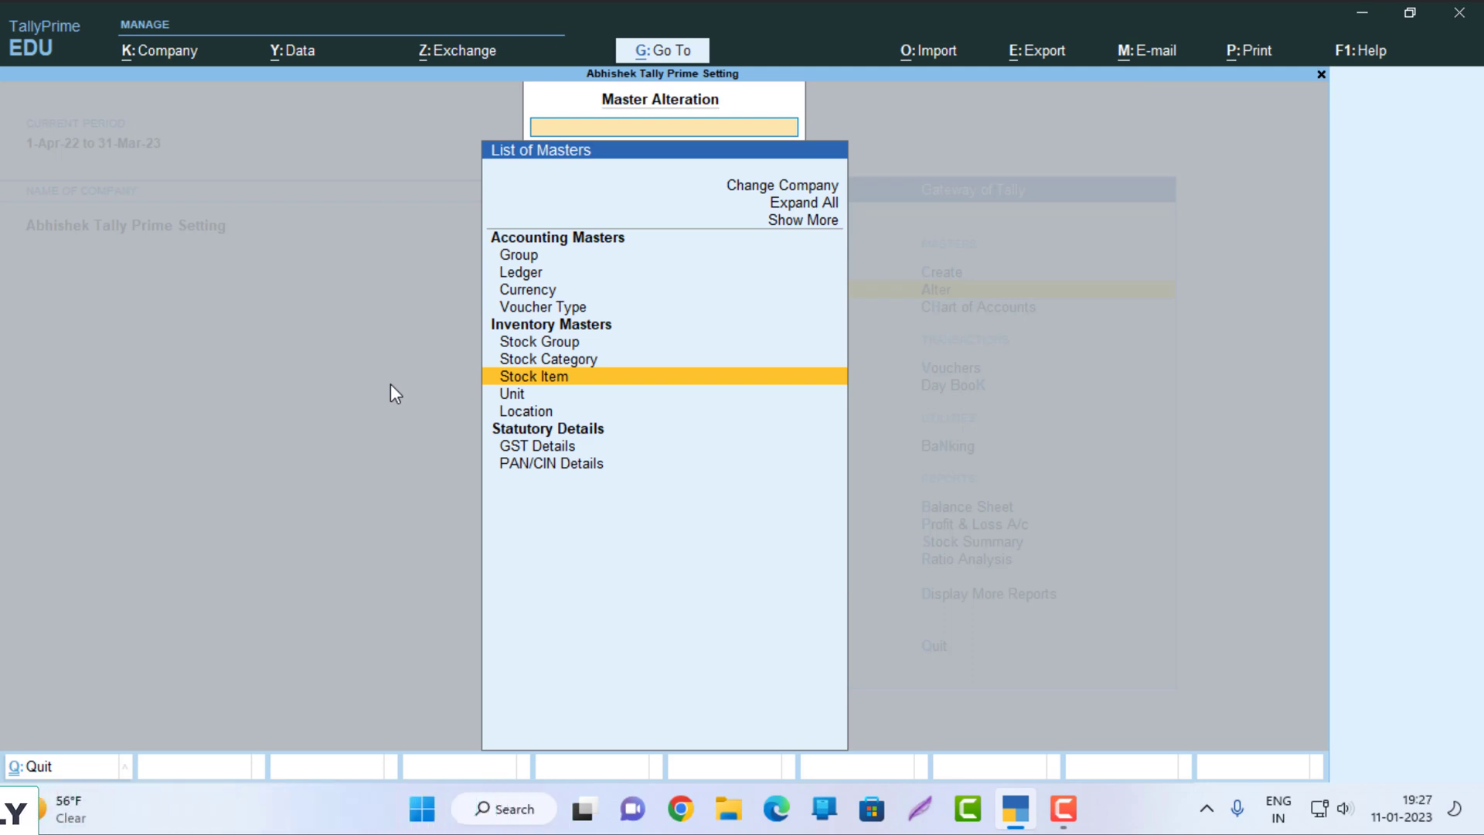
key(Return)
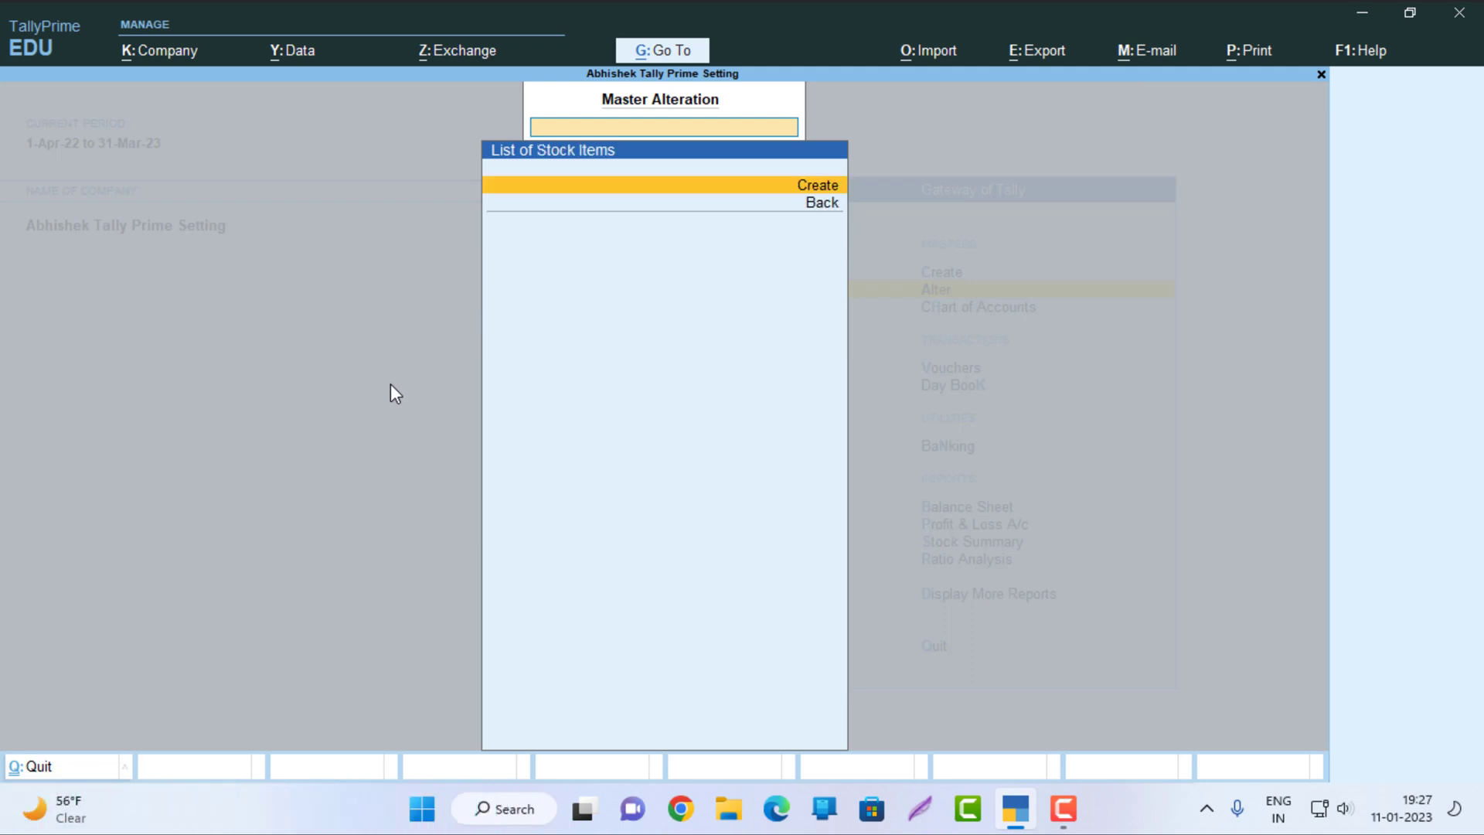
key(Return)
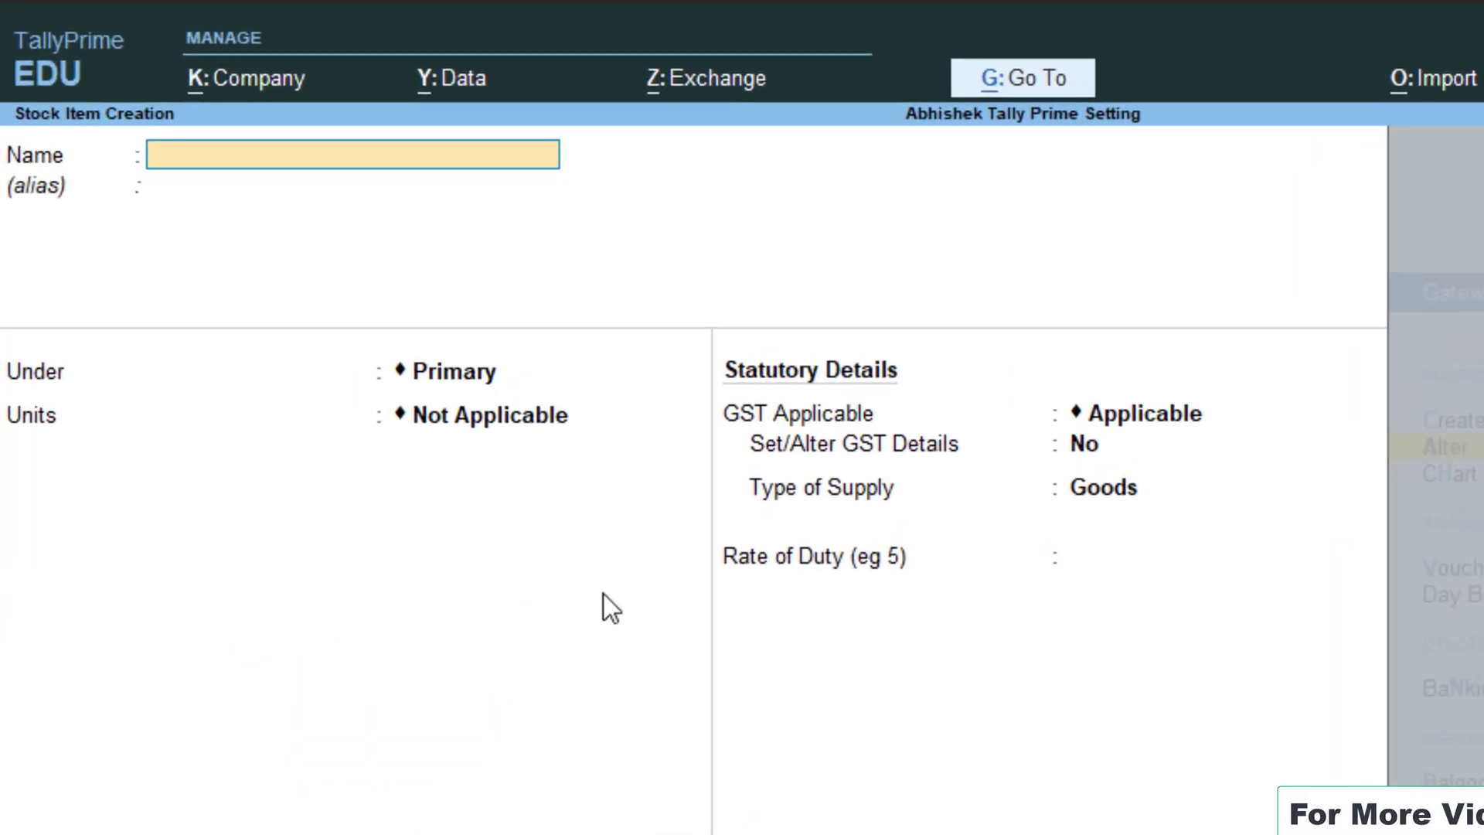
Step: Name the stock item SHIRT and place it under the Primary group
text(SHIRT)
key(Return)
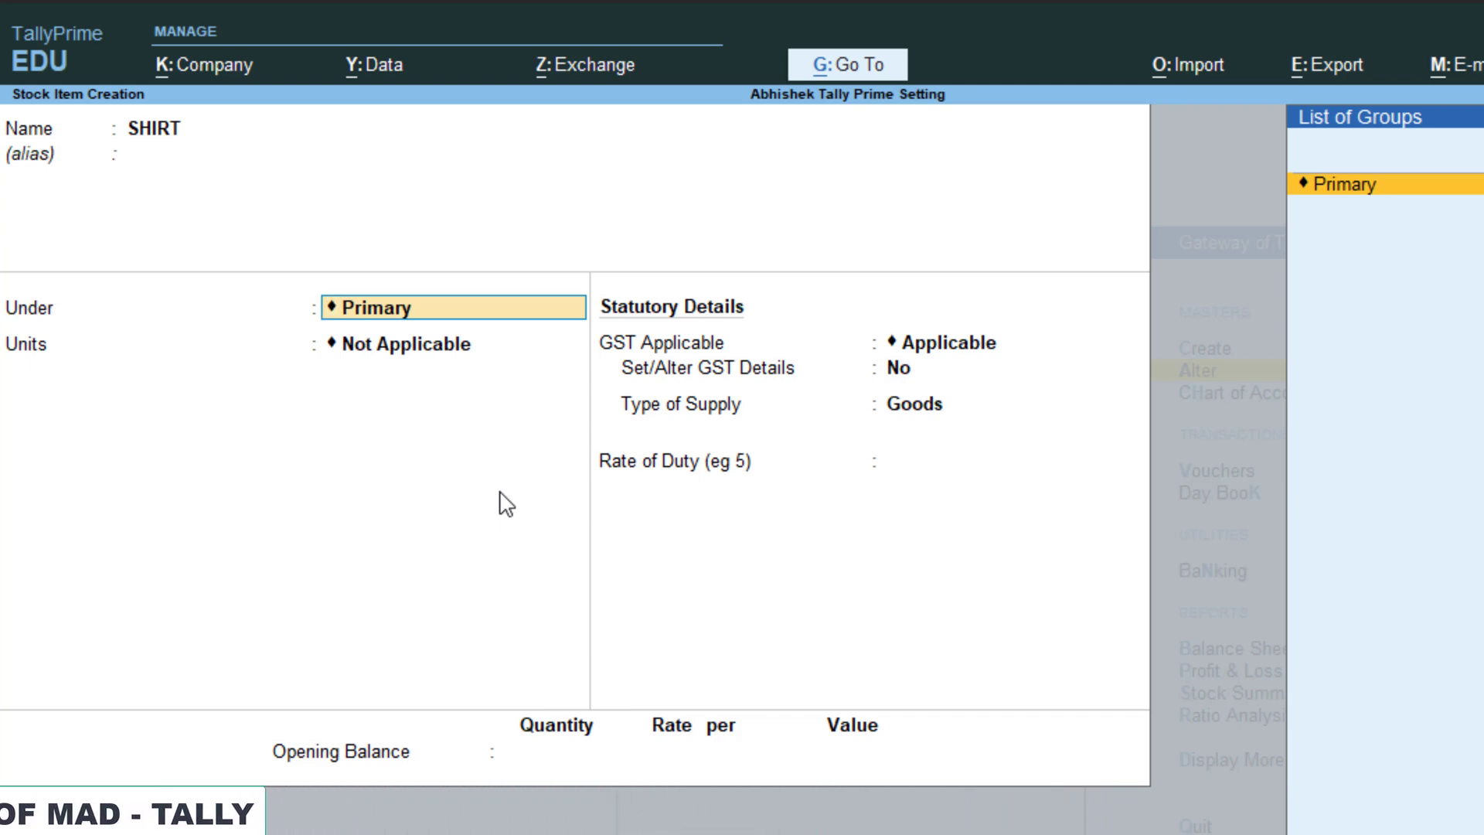
key(Return)
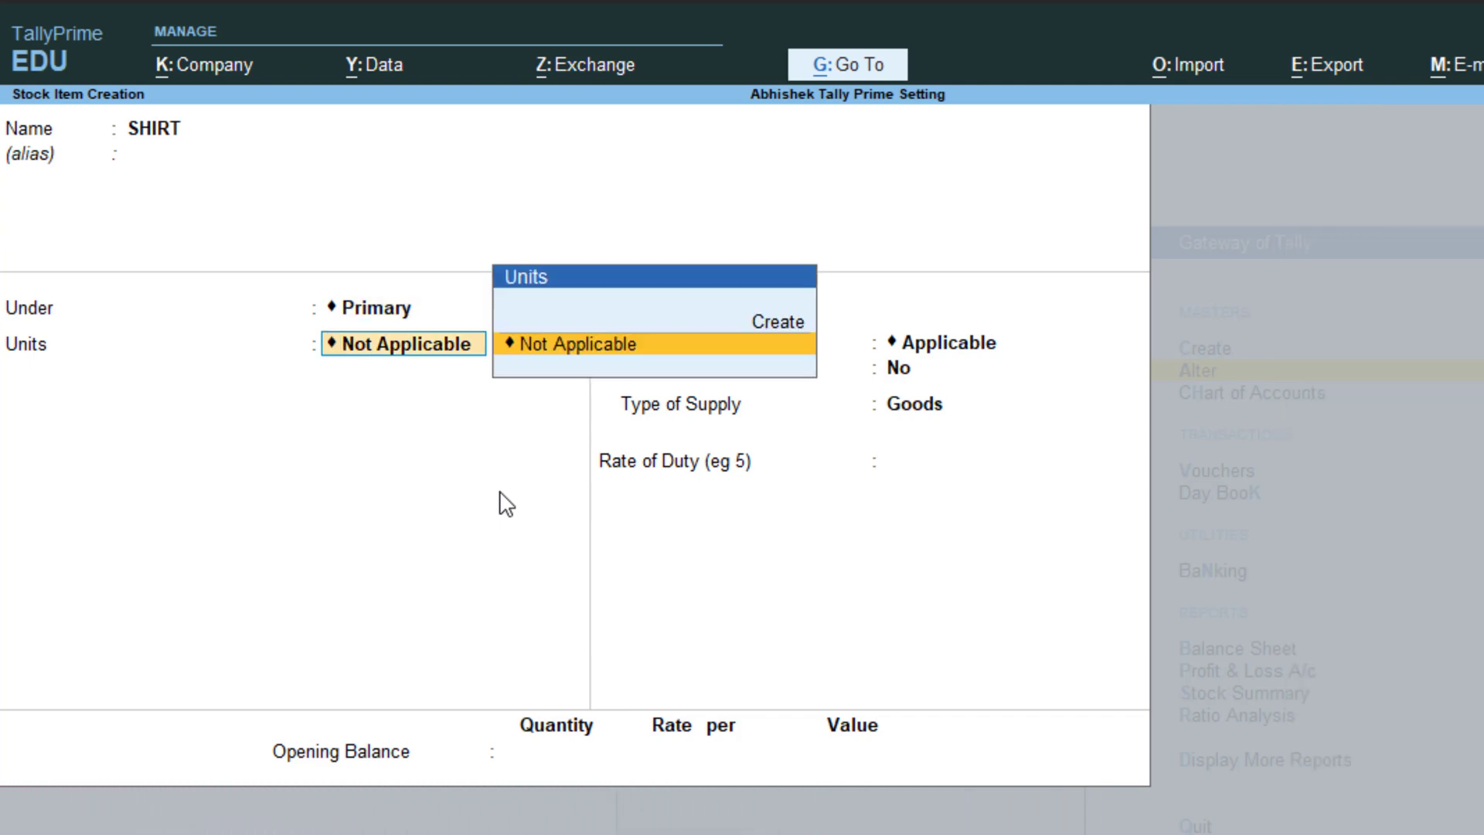
Step: Create a simple unit for the item with symbol PCS, the PCS-PIECES quantity code and 0 decimal places
key(alt+c)
text(PC)
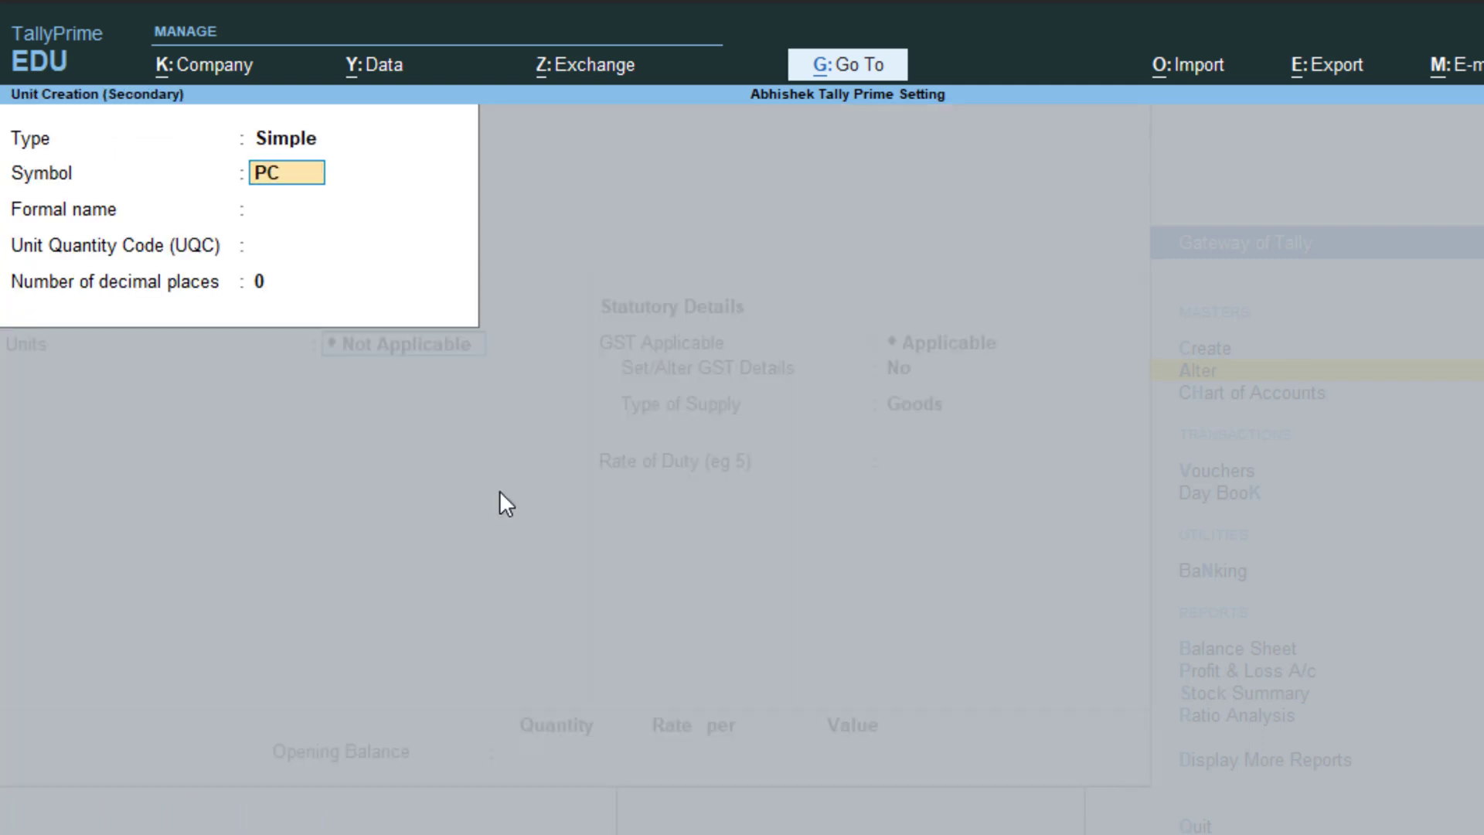
text(S)
key(Return)
key(Return)
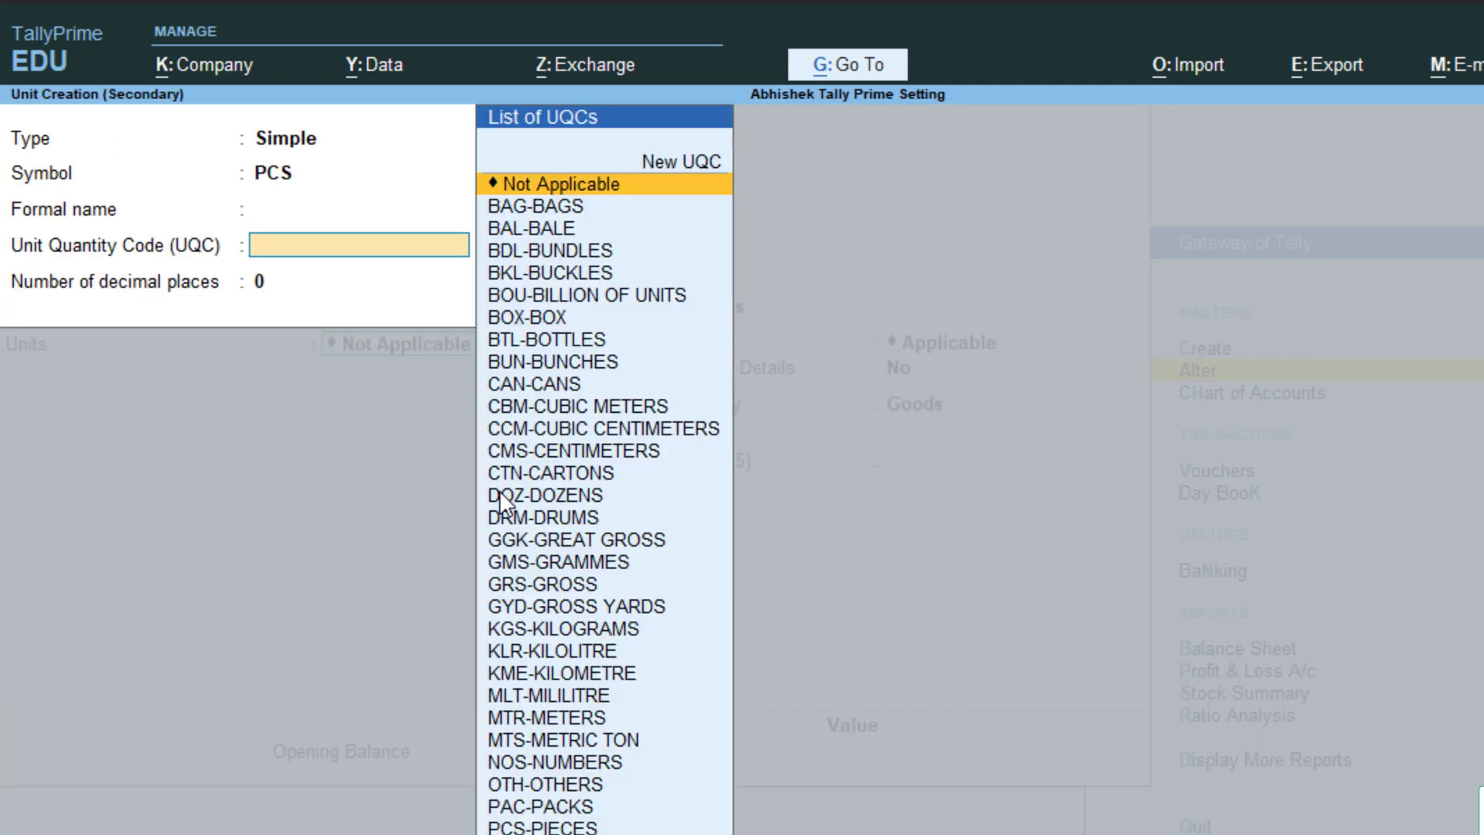
text(OC)
key(BackSpace)
key(BackSpace)
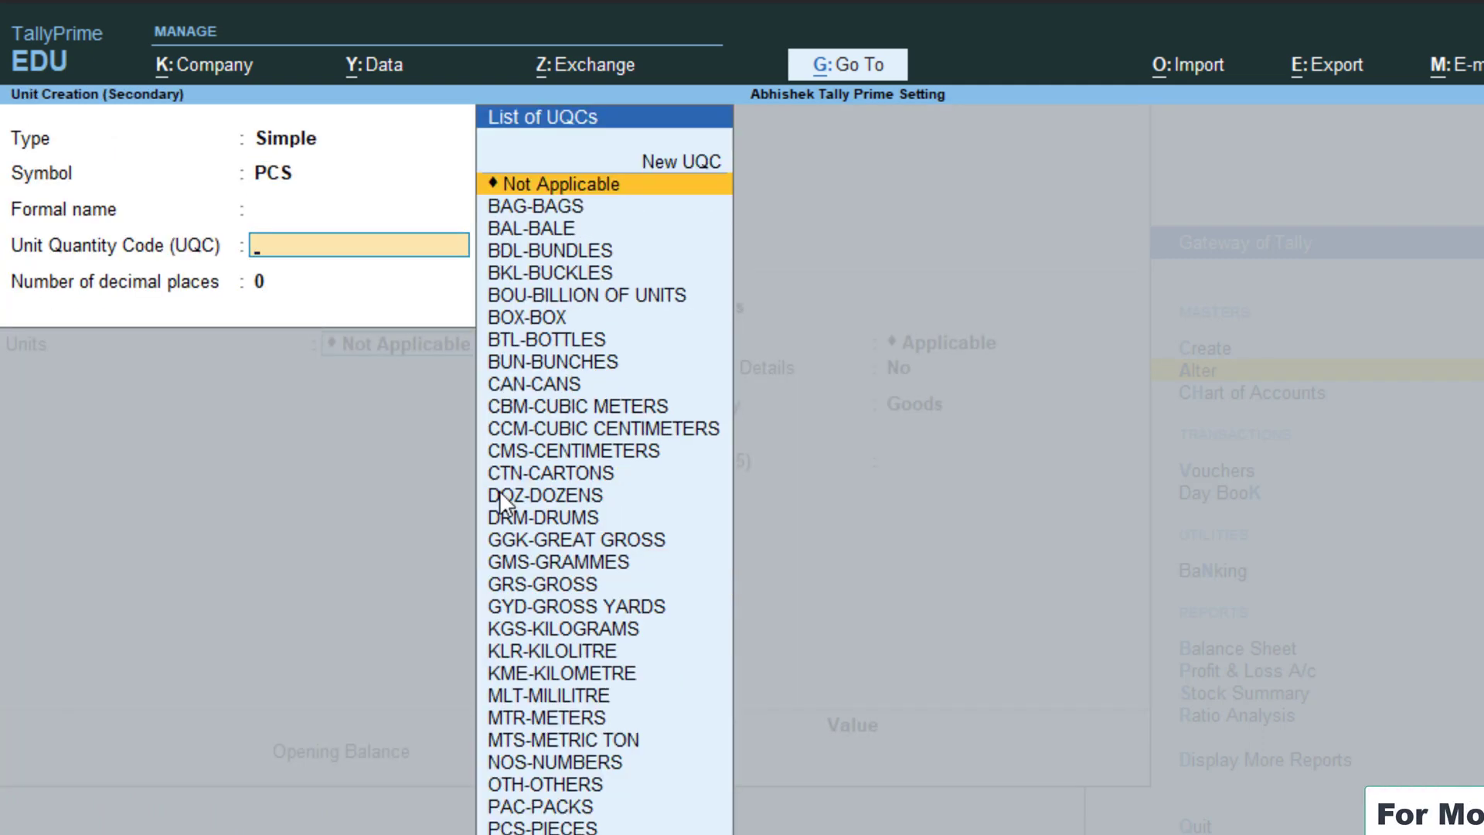
text(PCS)
key(Return)
key(Return)
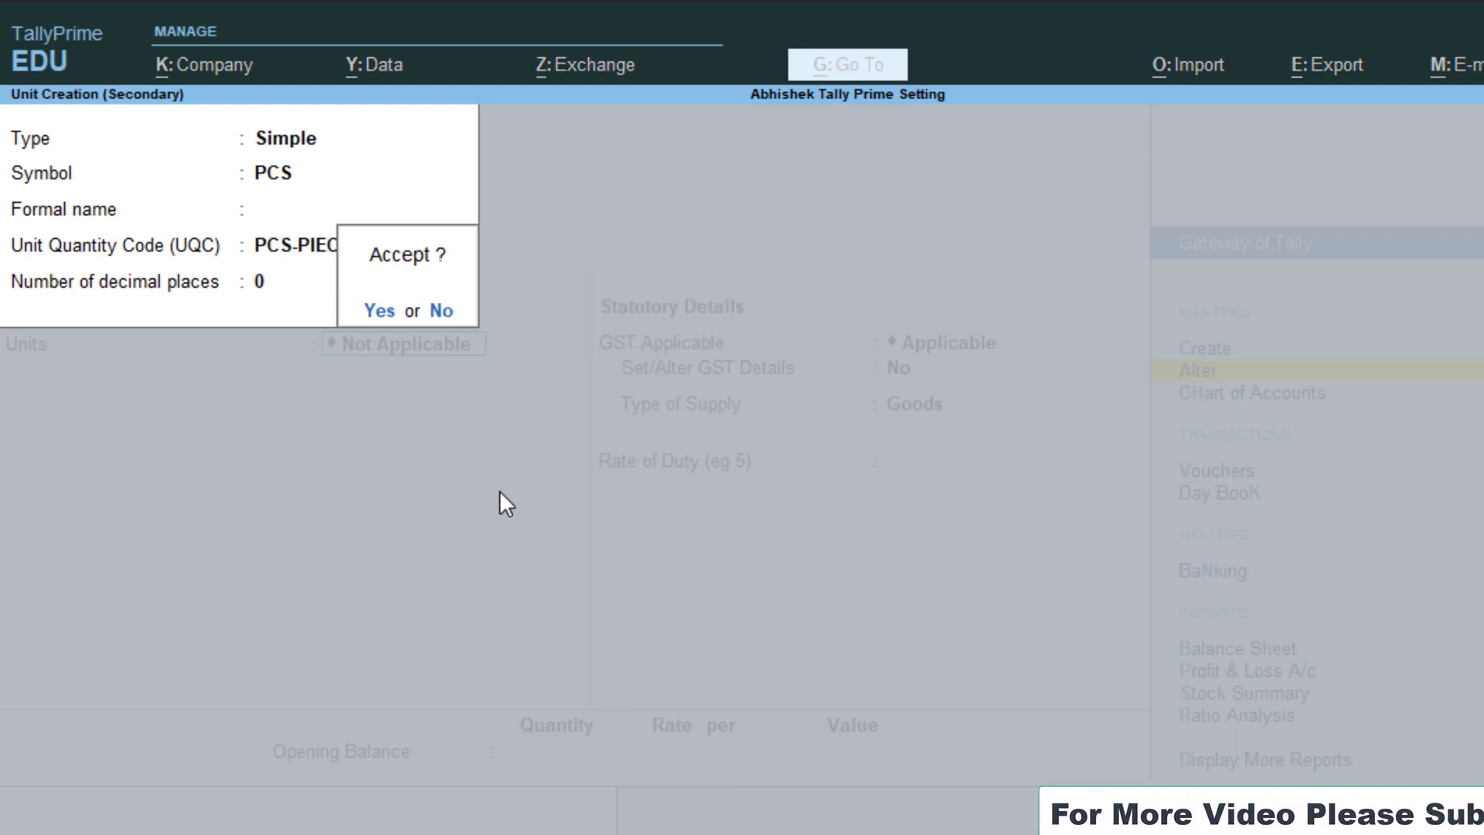
key(Return)
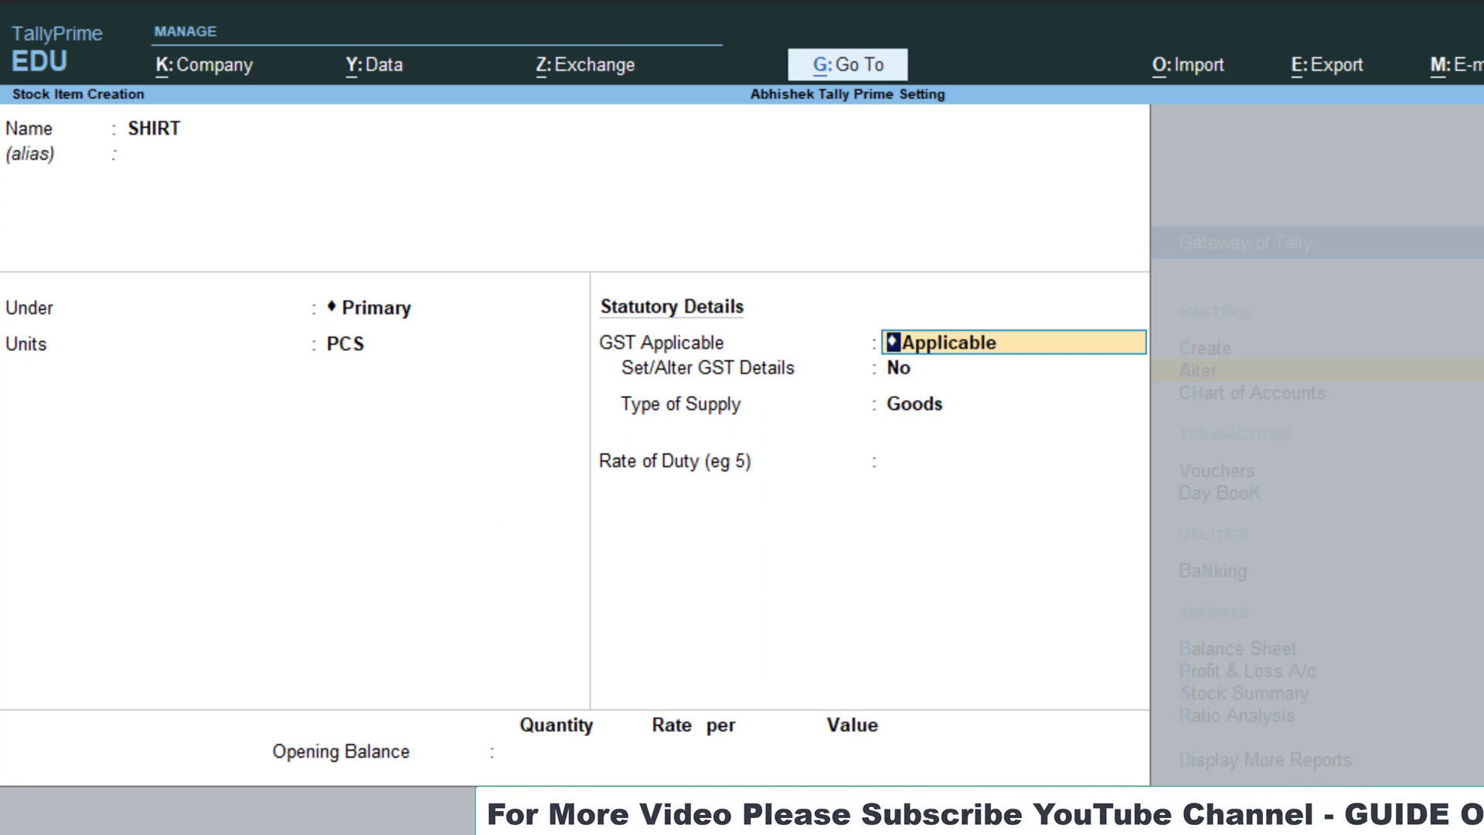
Step: Show more configurations for stock items and set Use Stock Category for Stock Items to Yes
key(F12)
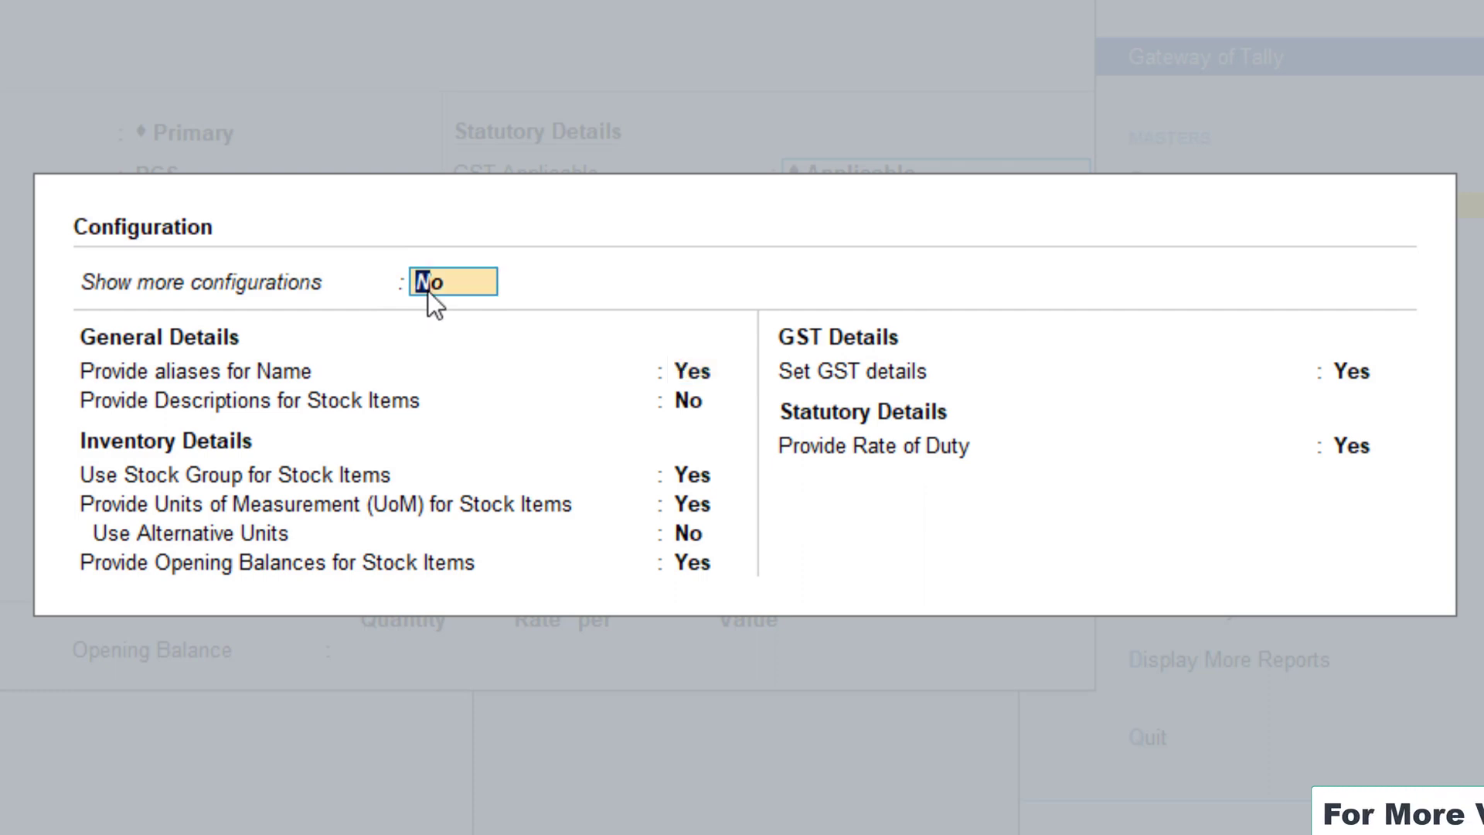
text(y)
key(Return)
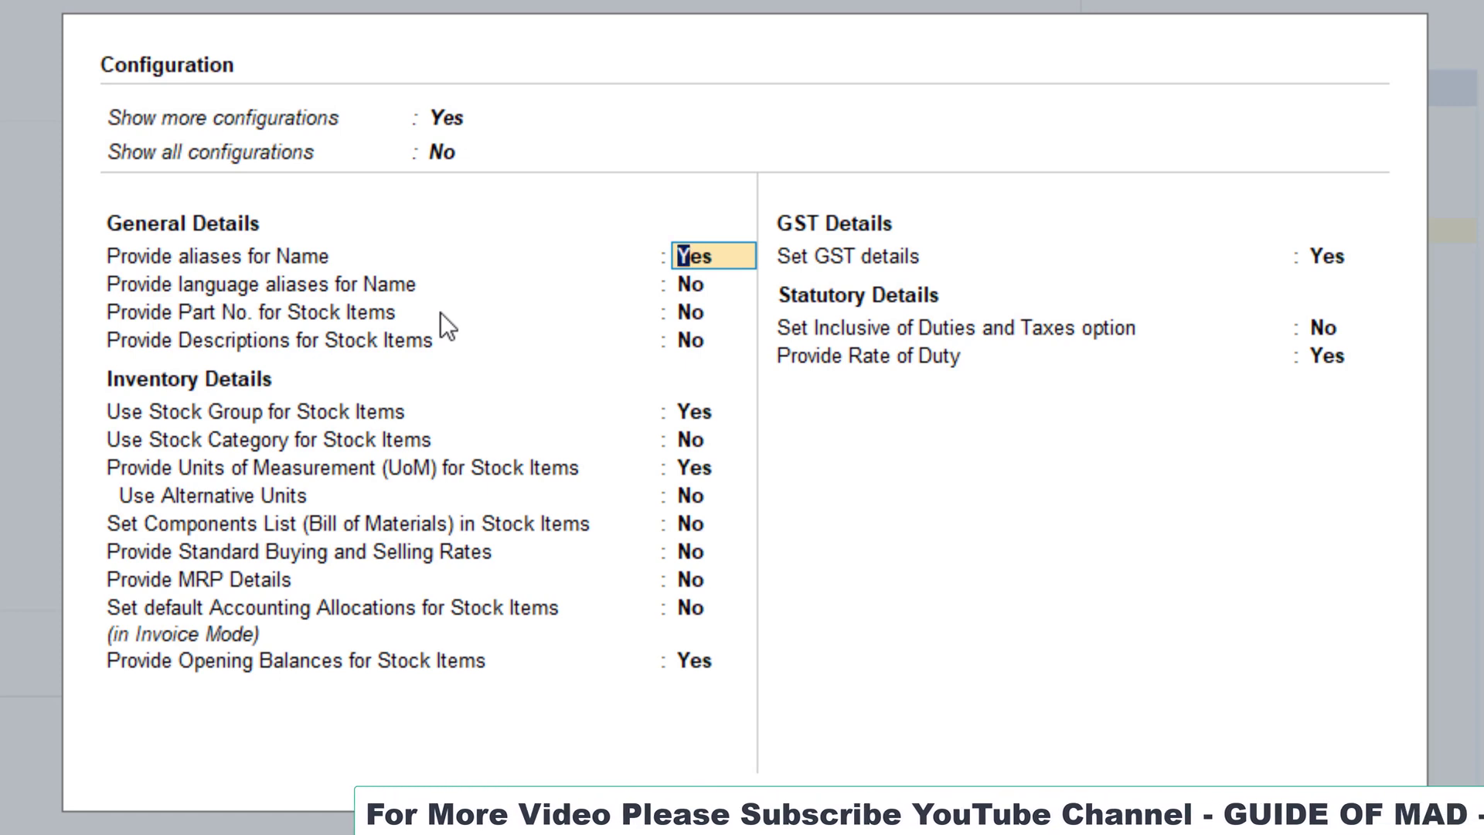
click(692, 440)
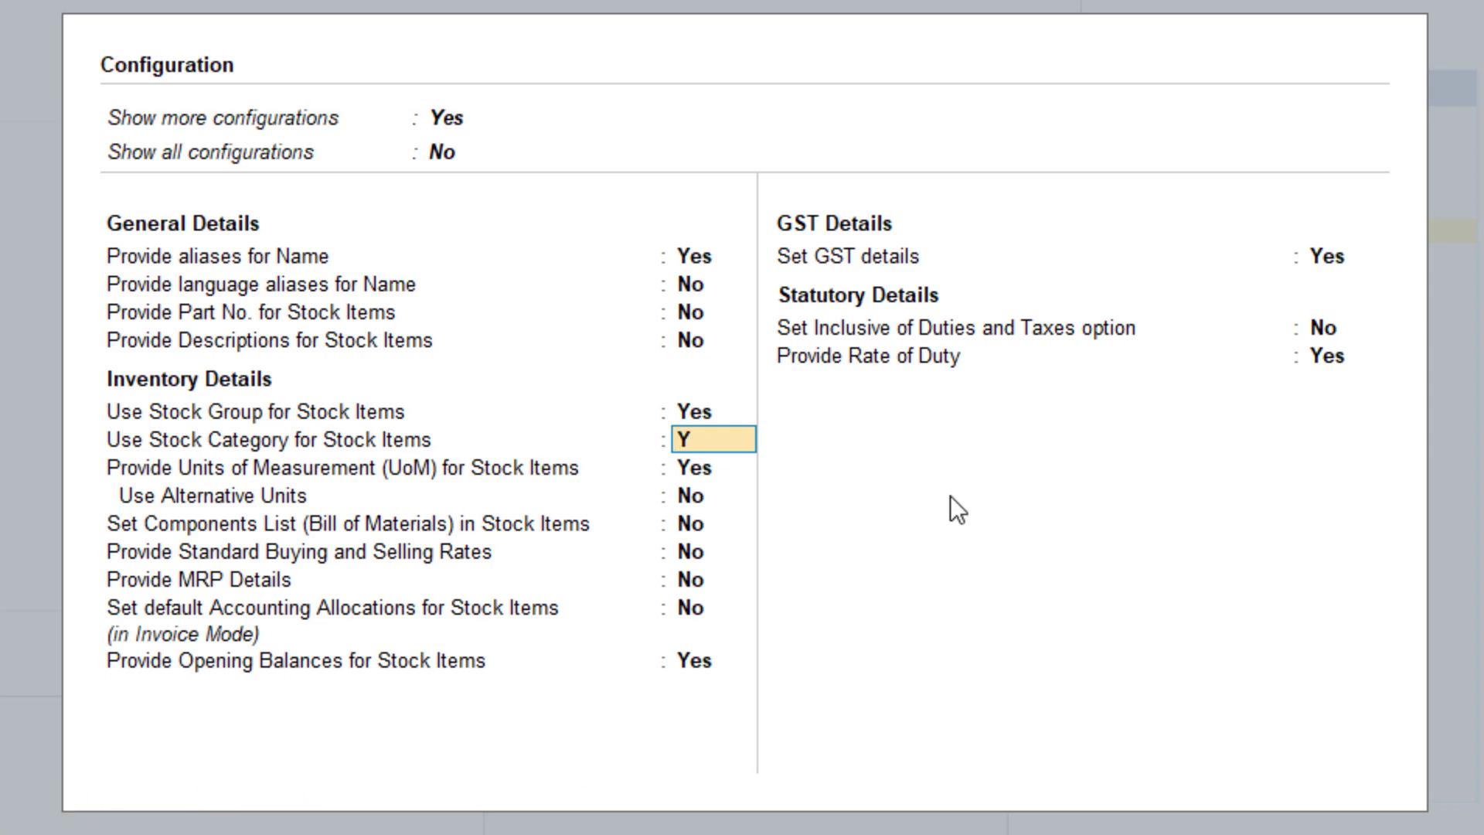
key(Return)
key(ctrl+a)
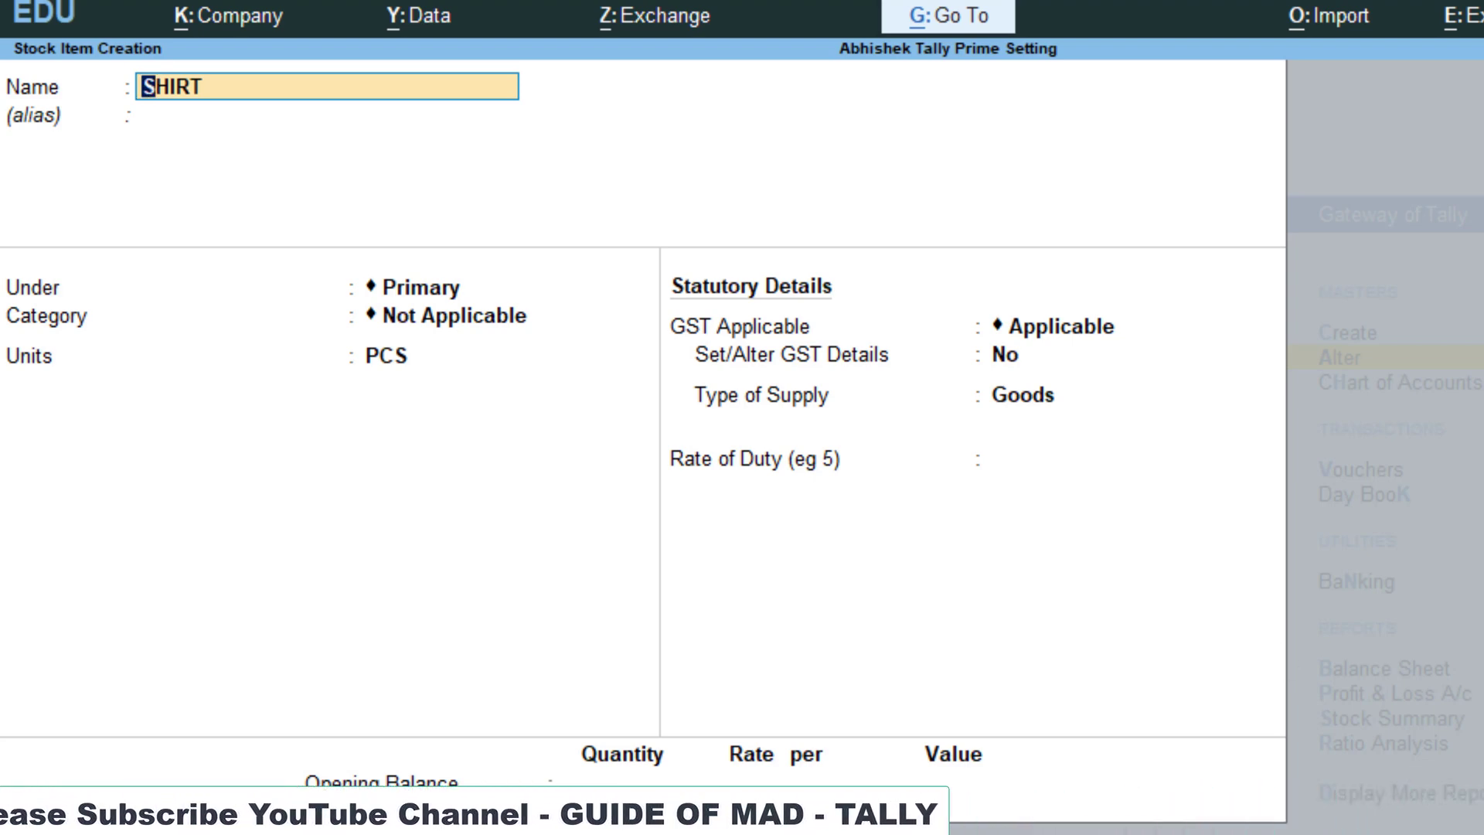
Step: Set Use Alternative Units to Yes in the stock item configuration
key(F12)
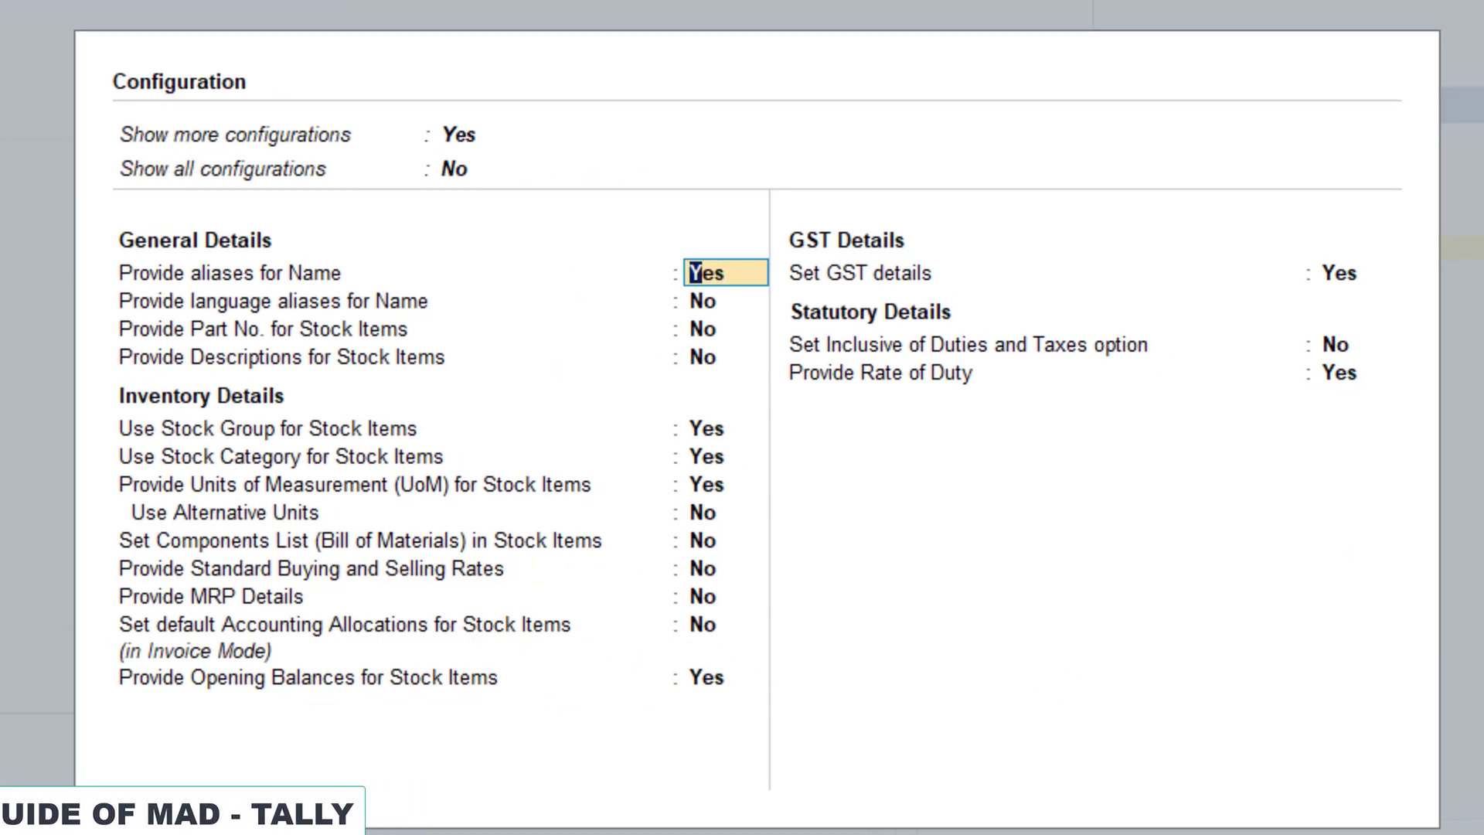
key(Return)
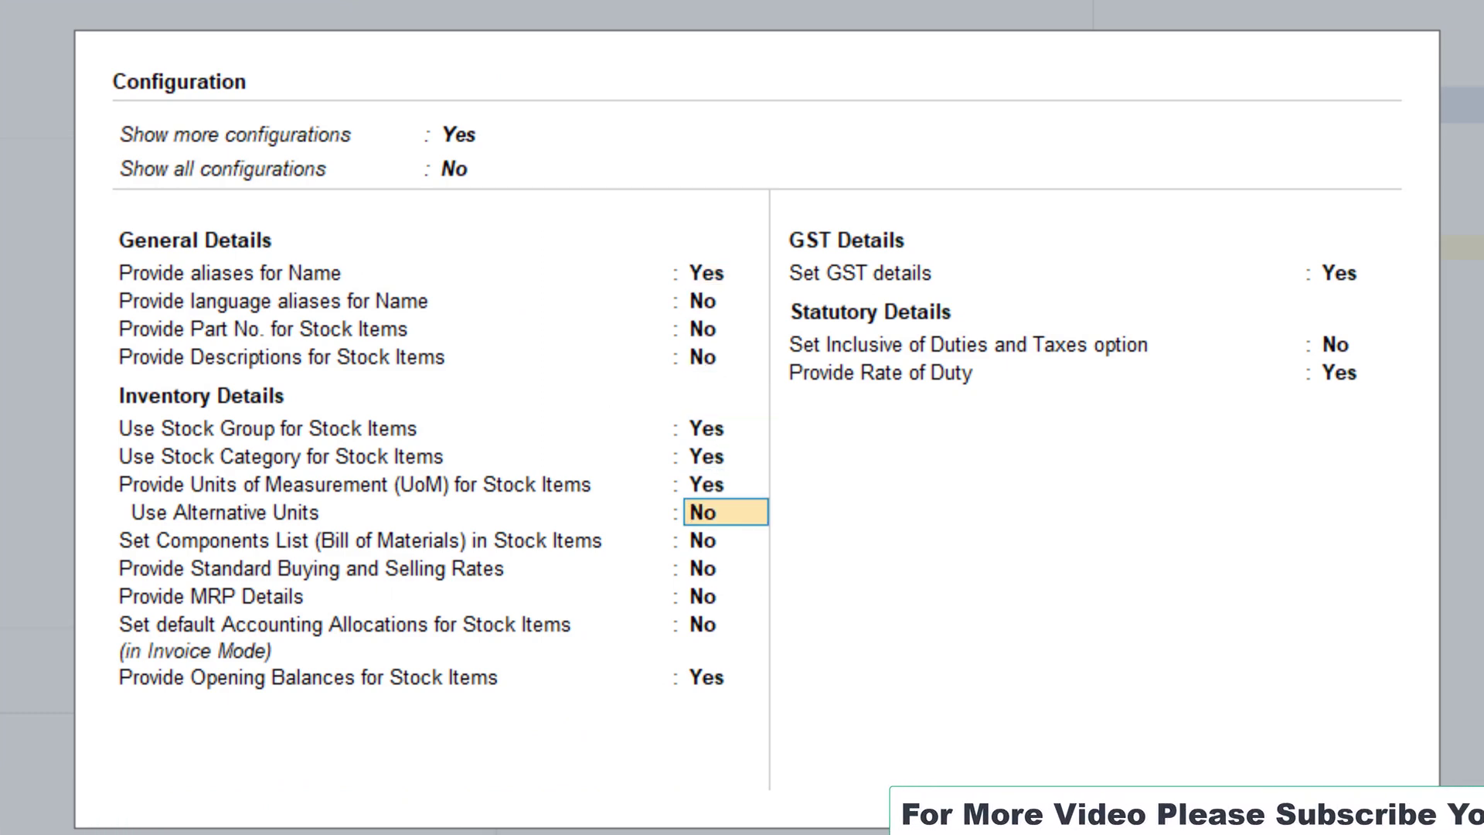
text(y)
key(Return)
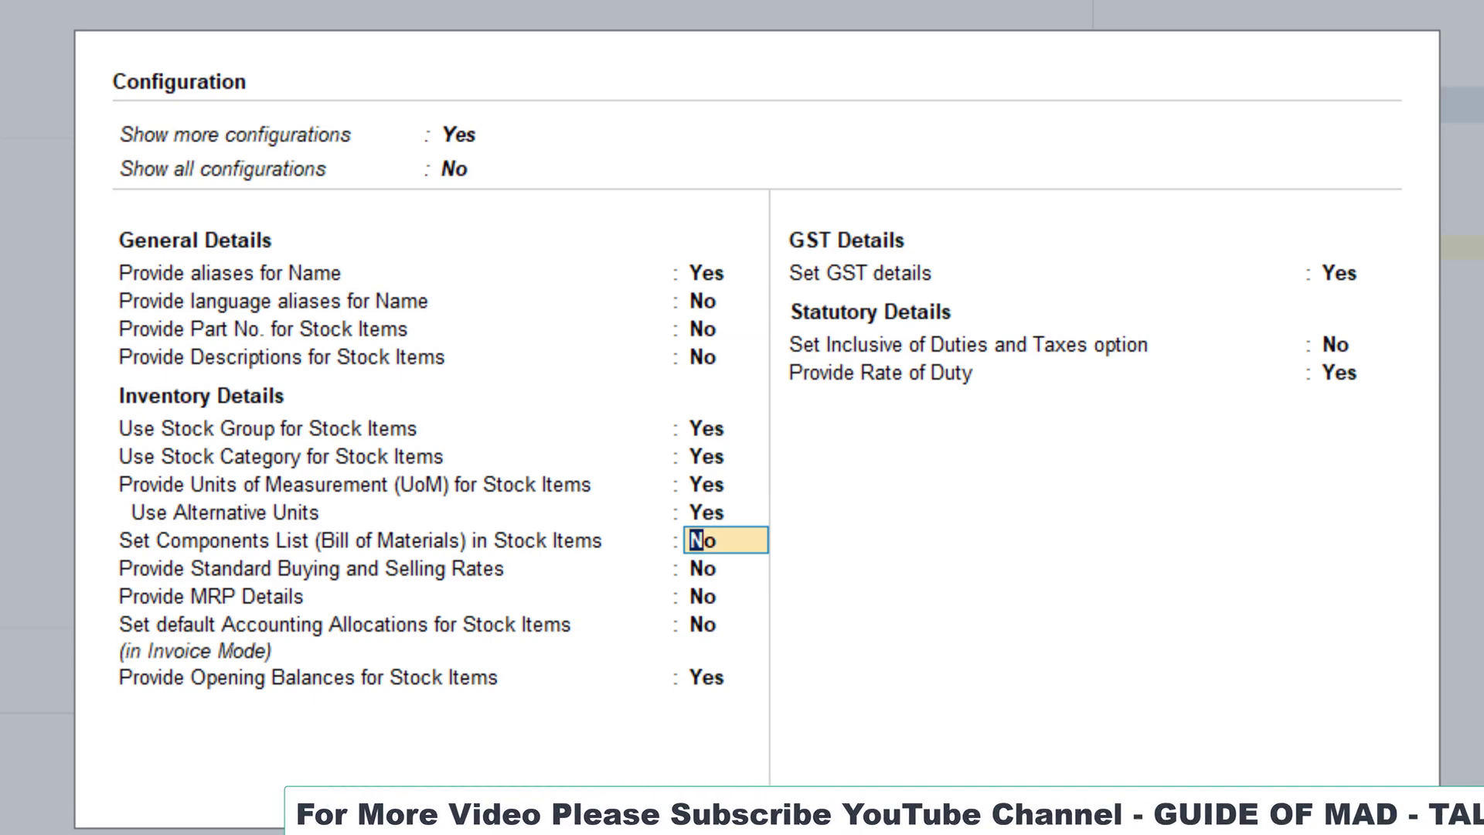
key(ctrl+a)
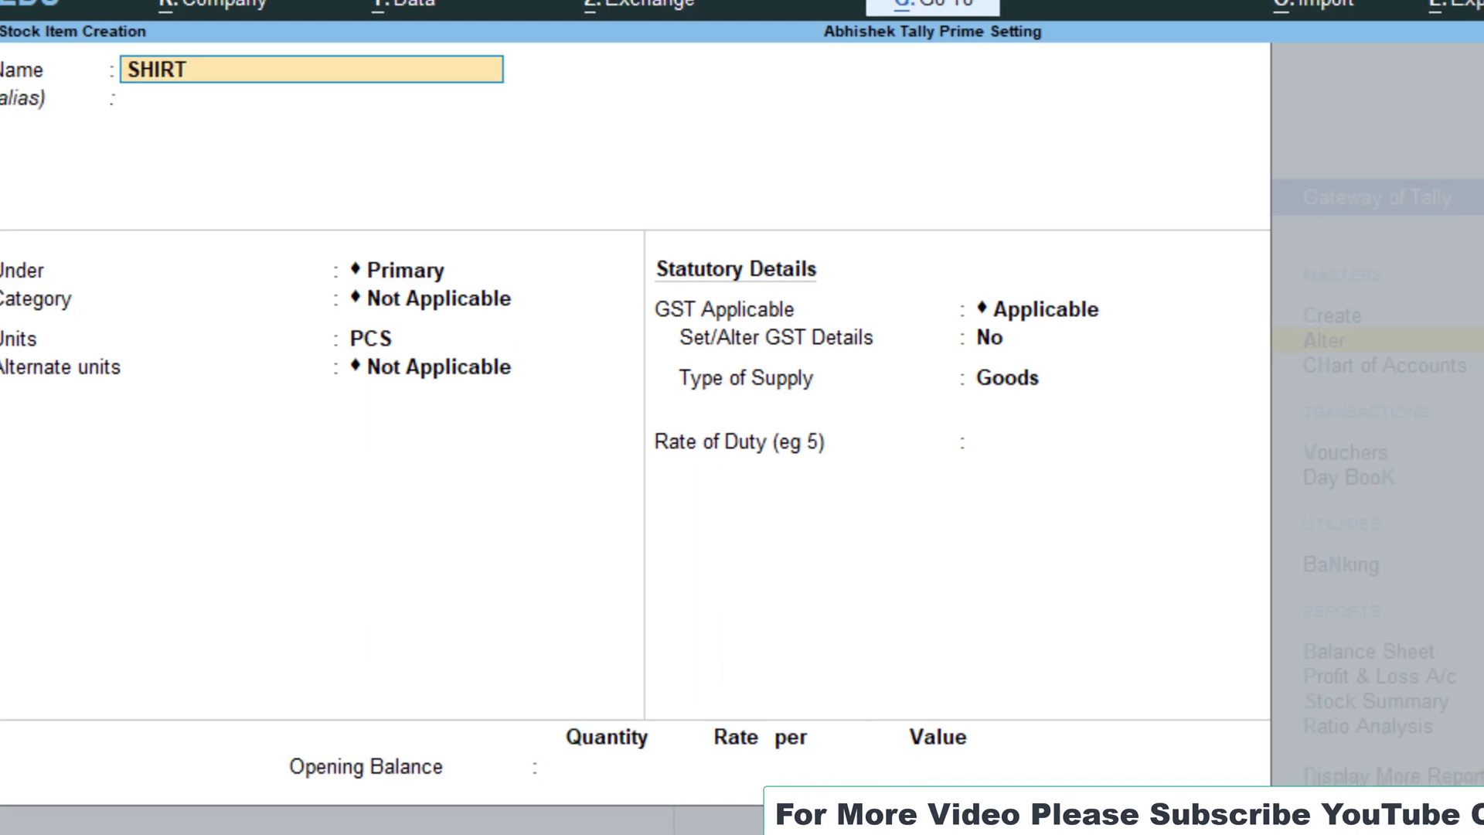
Step: Set Provide Standard Buying and Selling Rates to Yes in the stock item configuration
key(F12)
key(Down)
key(Down)
key(Down)
key(Down)
key(Down)
key(Down)
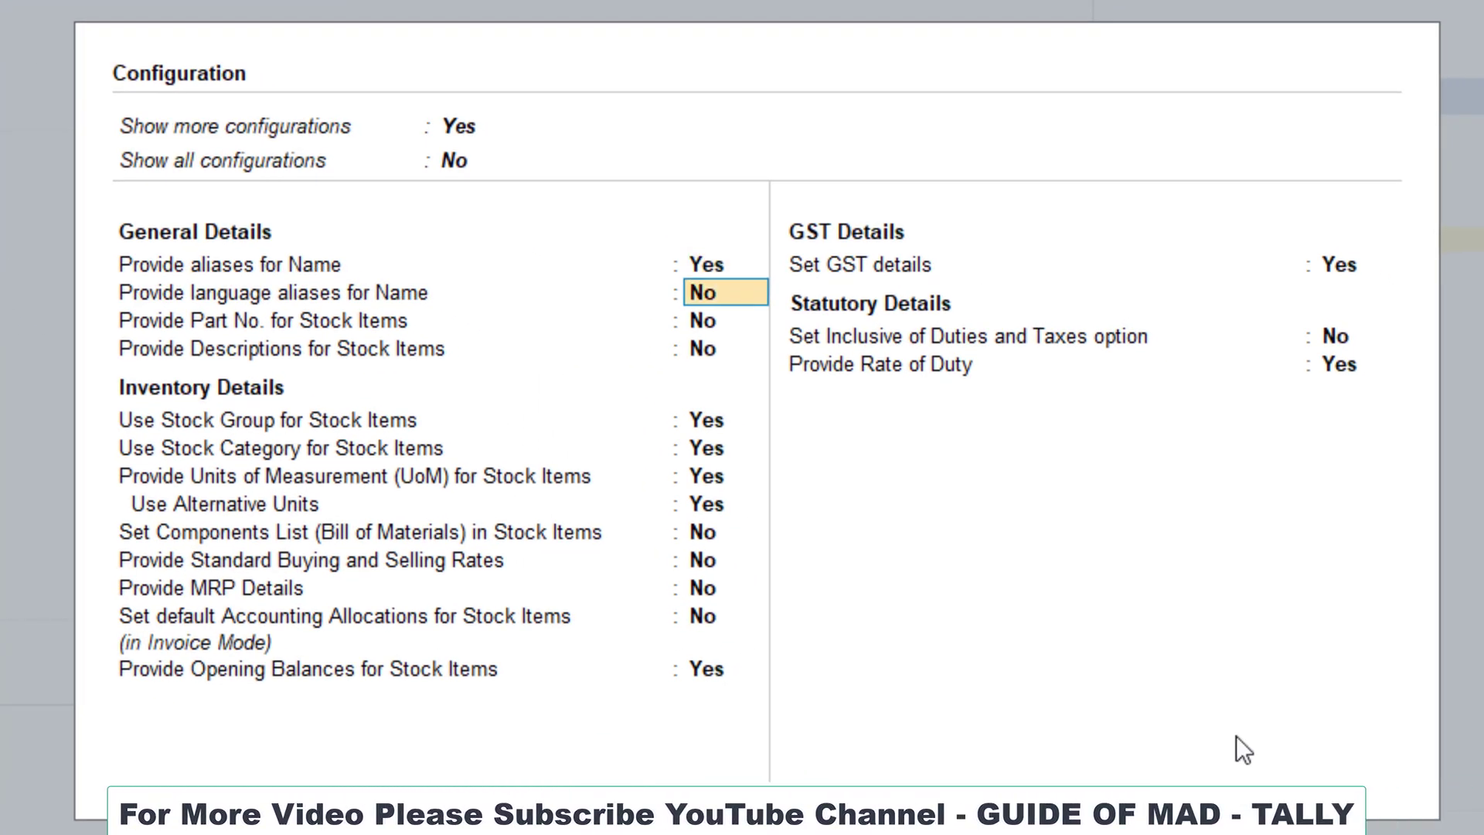
key(Down)
key(Down)
key(Down)
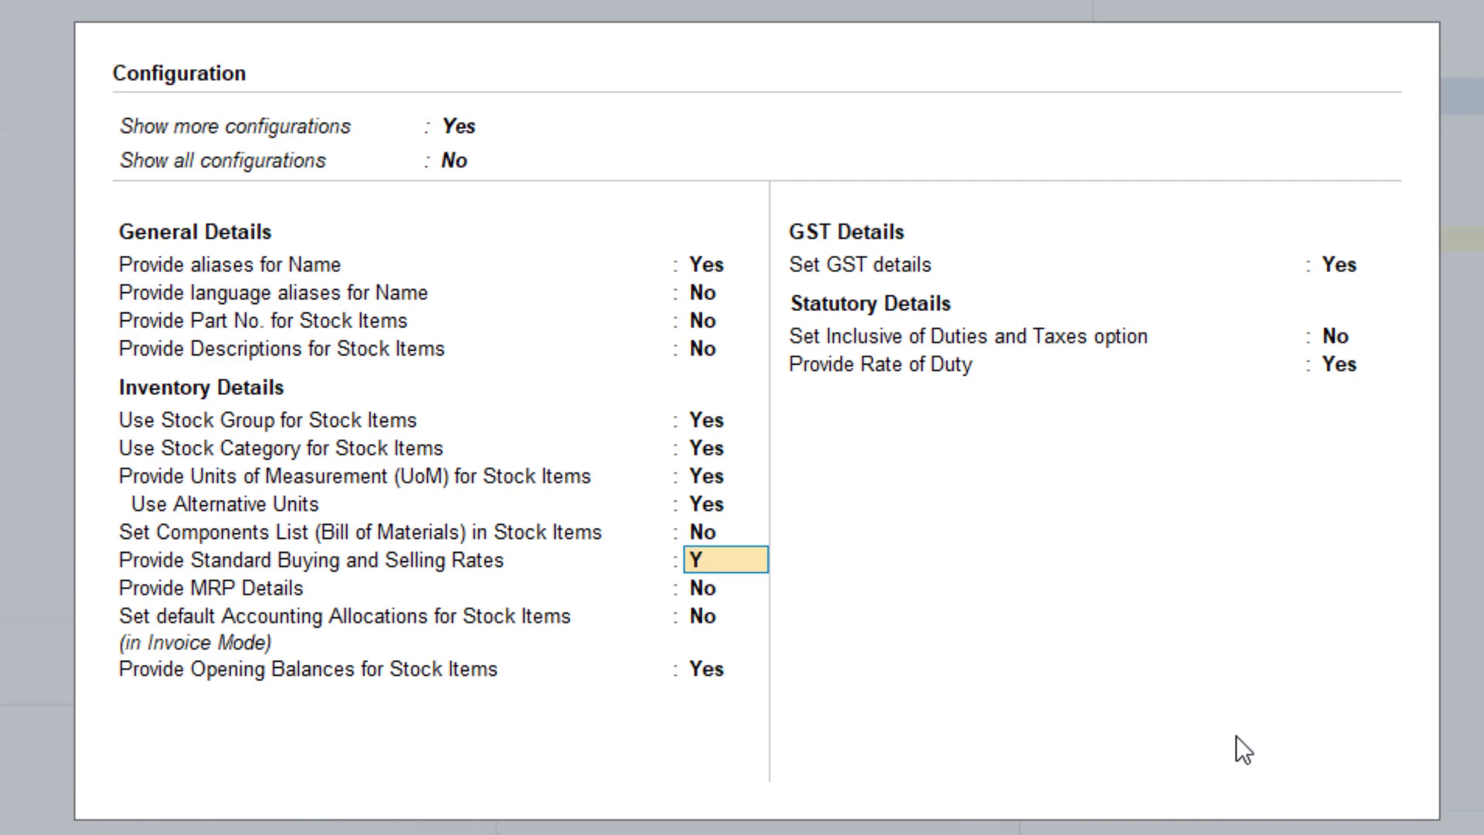
key(ctrl+a)
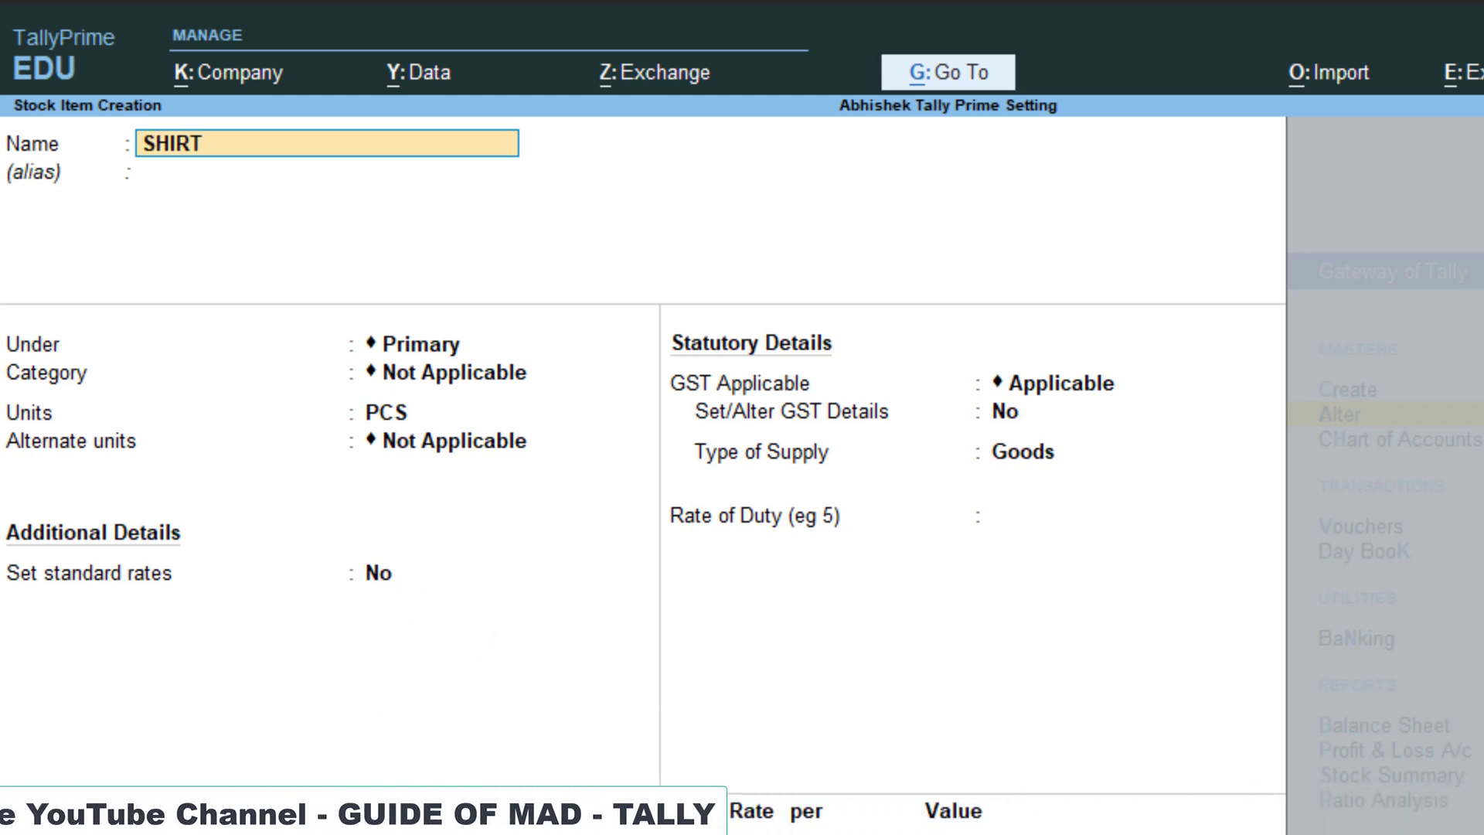
Step: Set Components List (Bill of Materials) in Stock Items to Yes in the stock item configuration
key(F12)
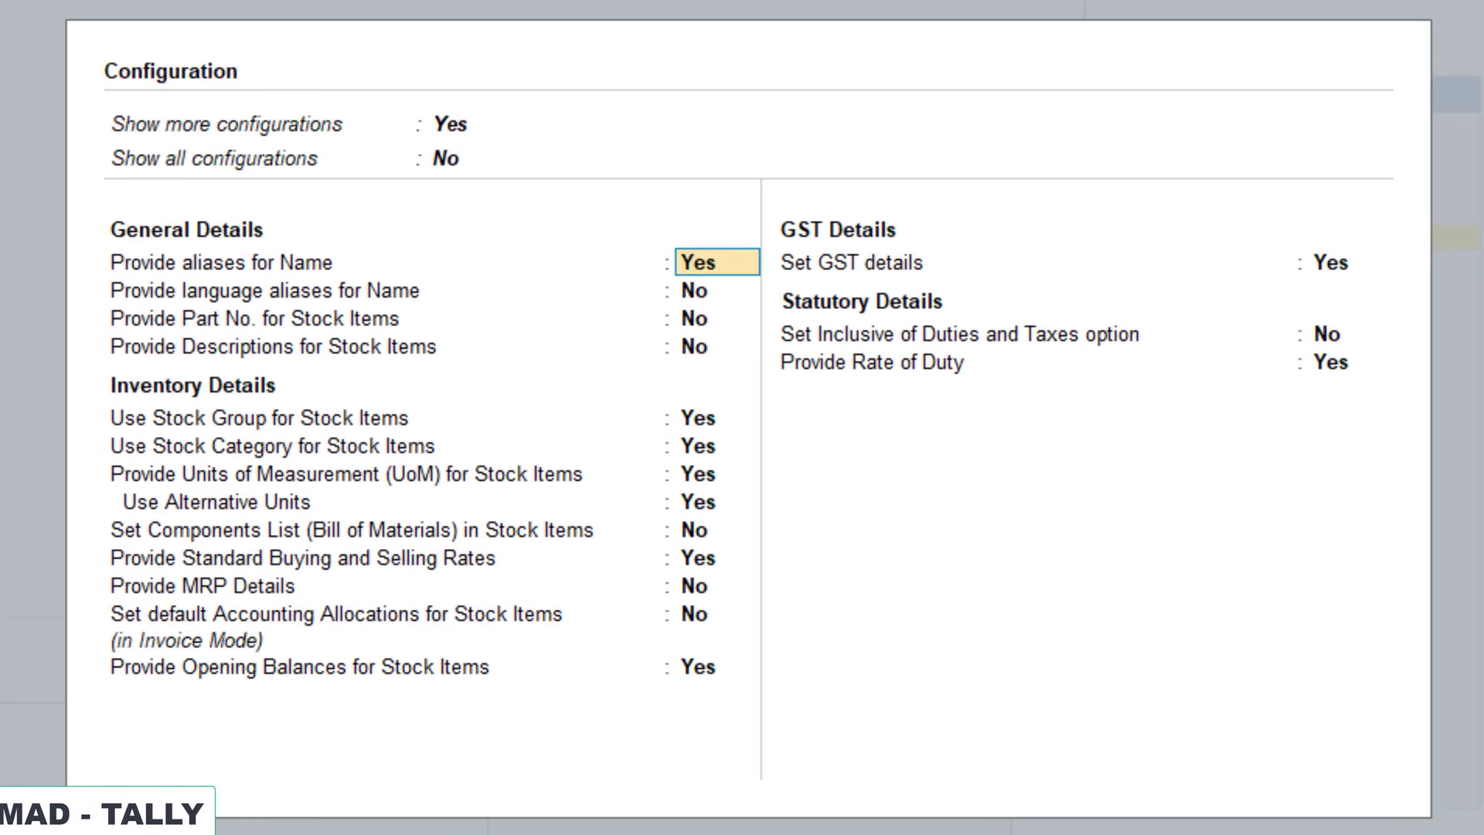
key(Return)
key(Return)
key(Return)
key(Return)
key(Return)
key(Return)
key(Return)
key(Return)
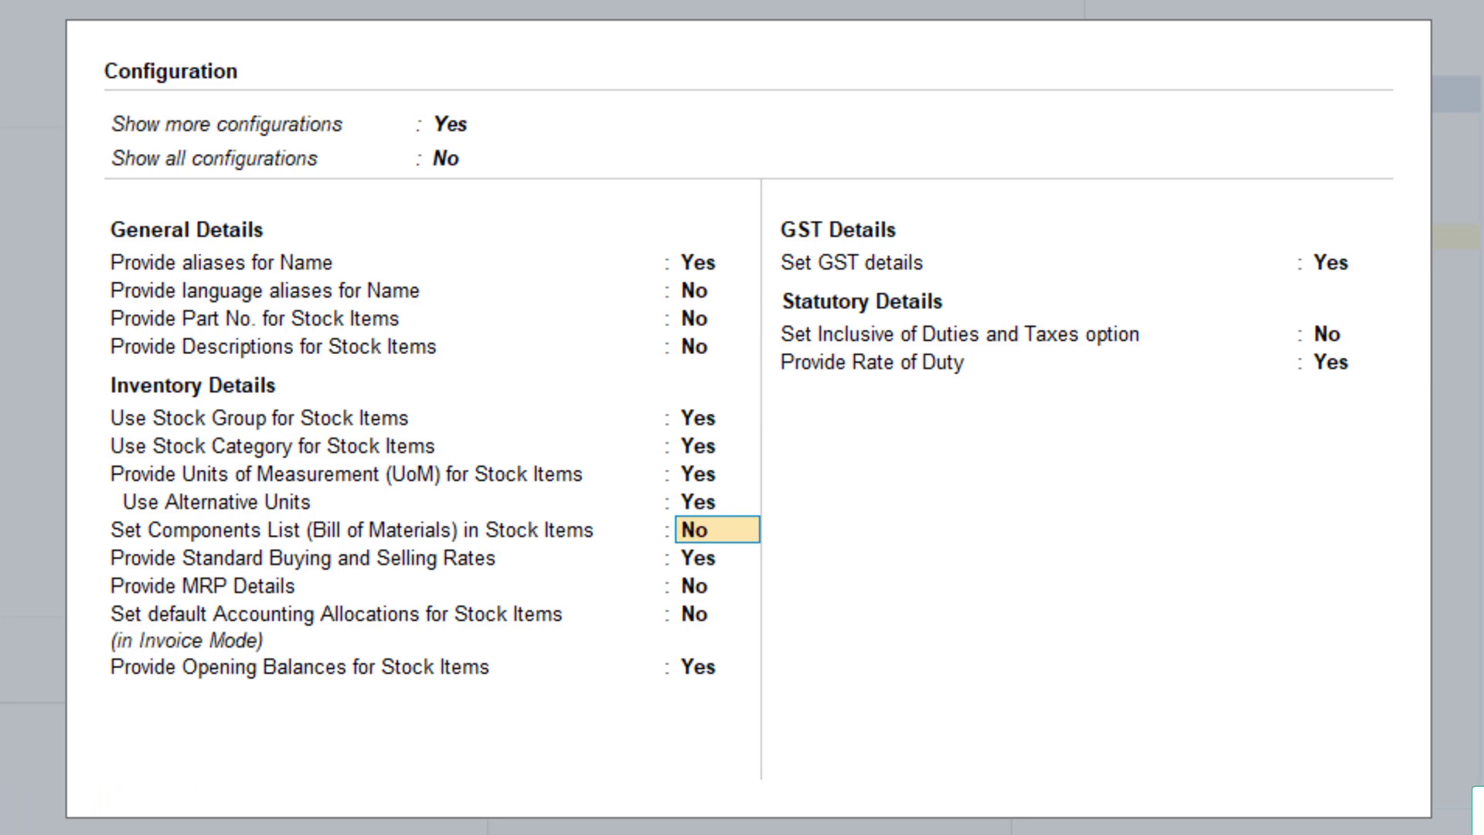
text(Y)
key(Return)
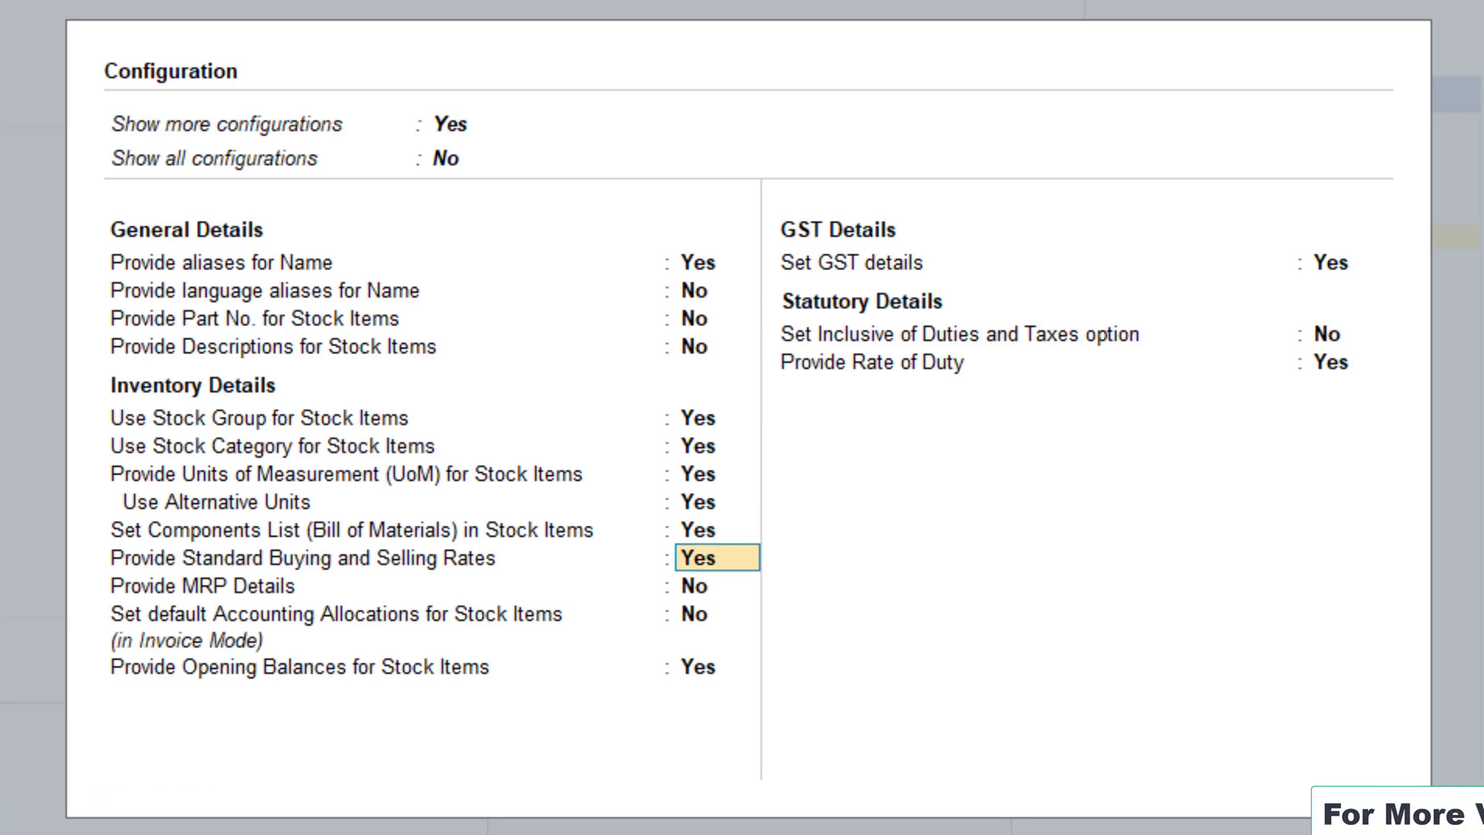
key(ctrl+a)
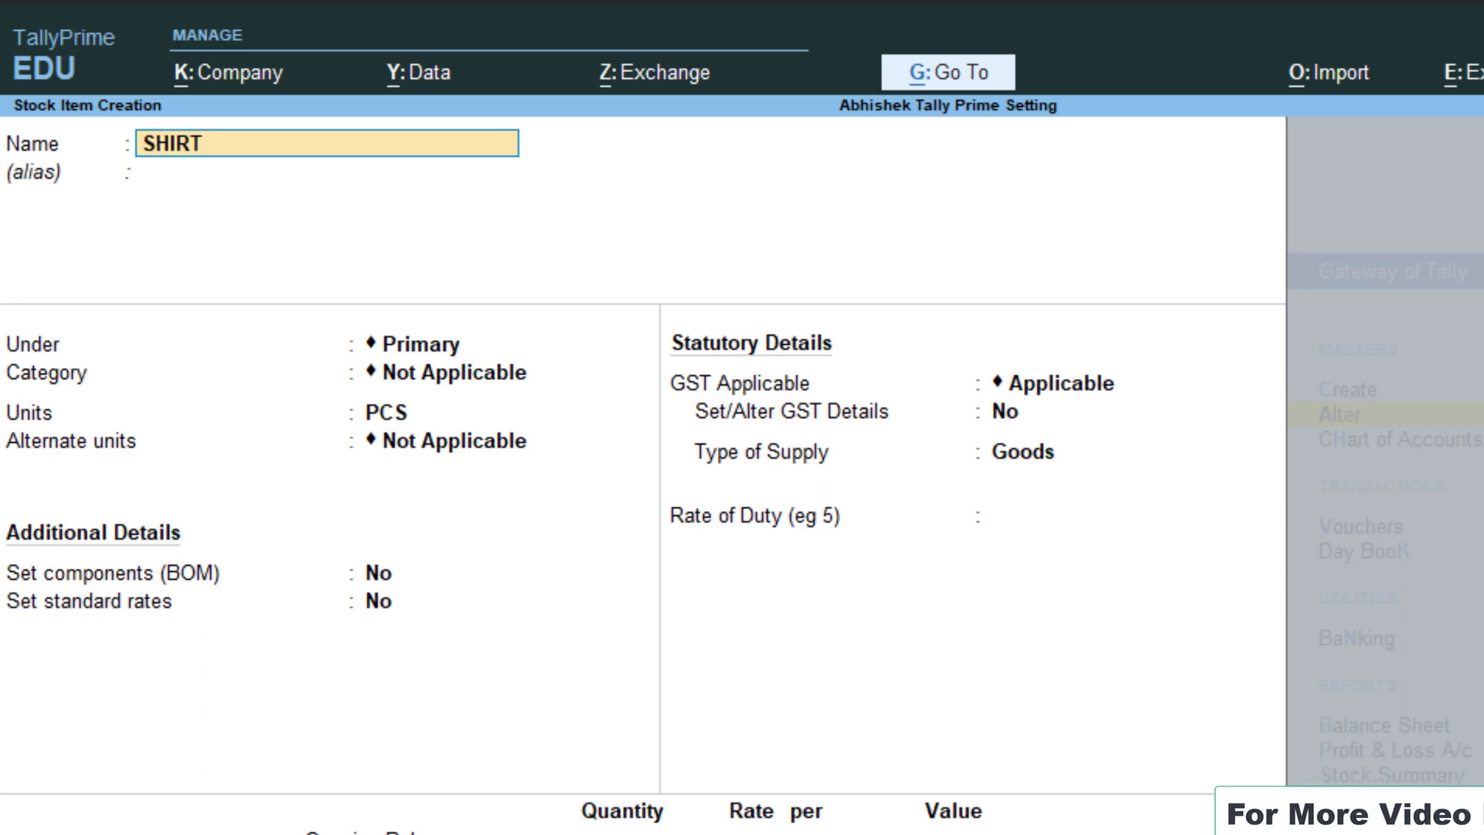
Step: Keep the item's existing group, category and units, set Set/Alter GST Details to Yes and open the GST details for SHIRT
key(Return)
key(Return)
key(Return)
key(Return)
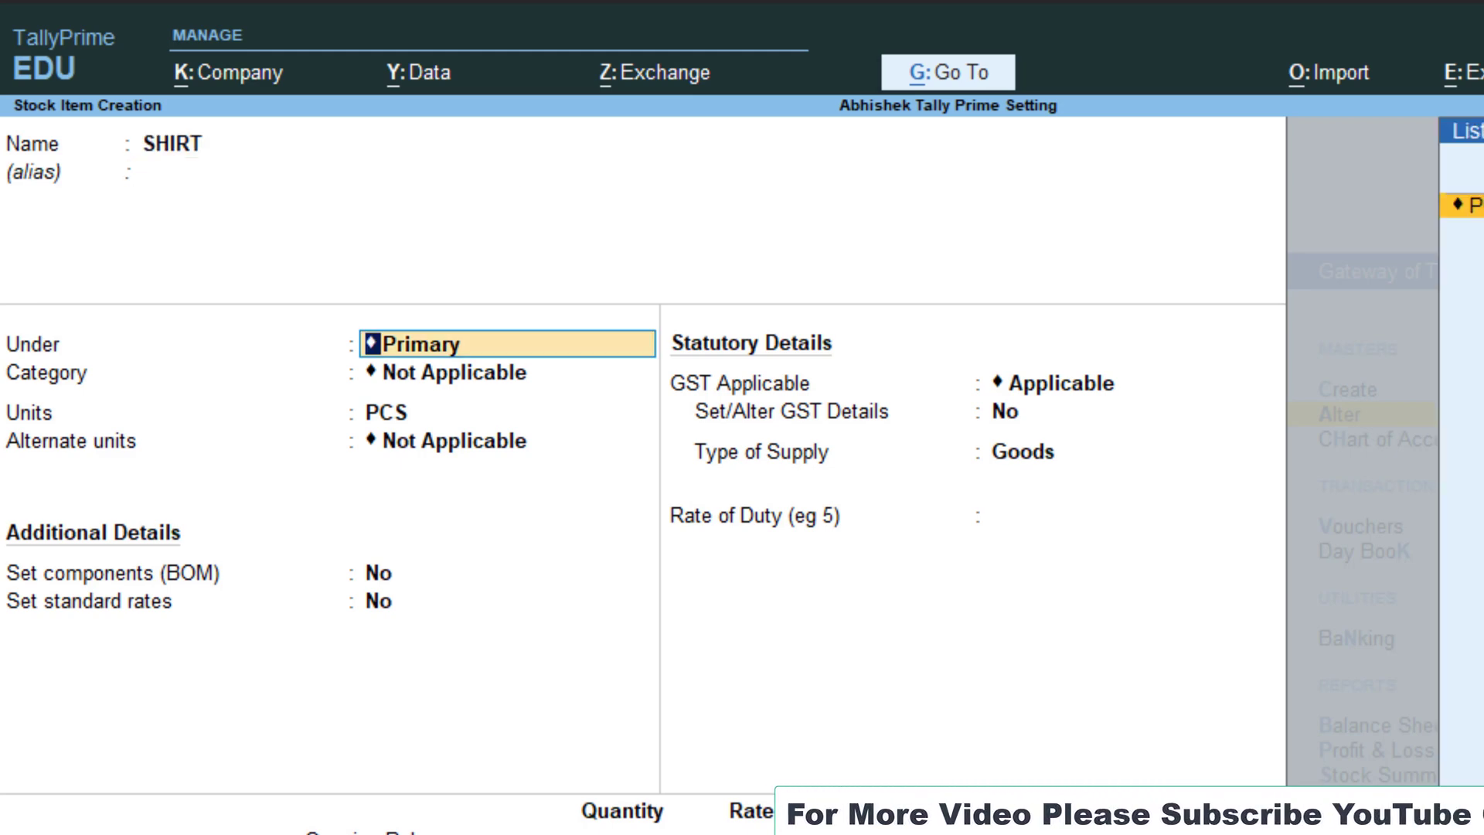
key(Return)
key(Return)
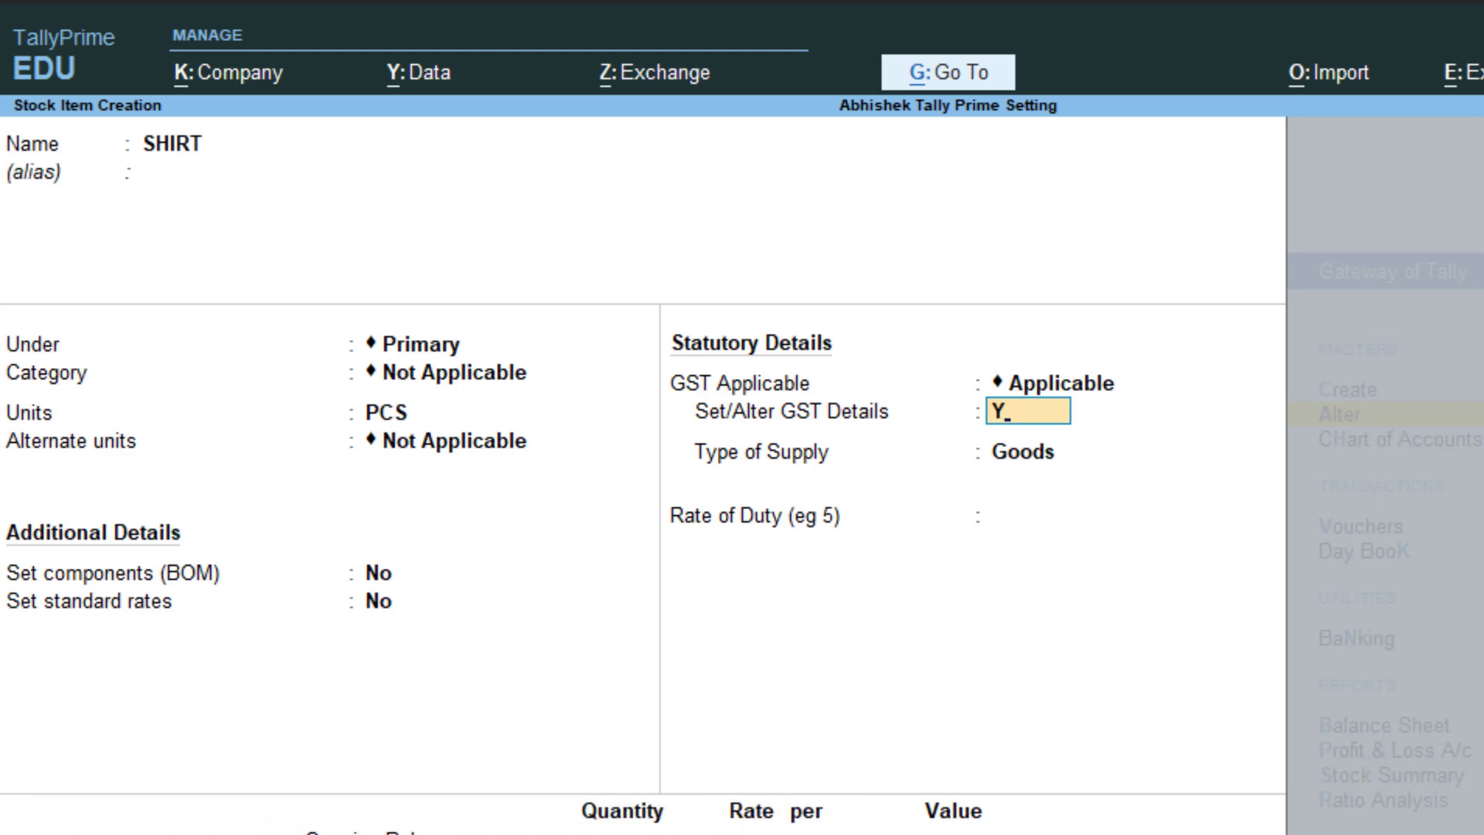
text(Y)
key(Return)
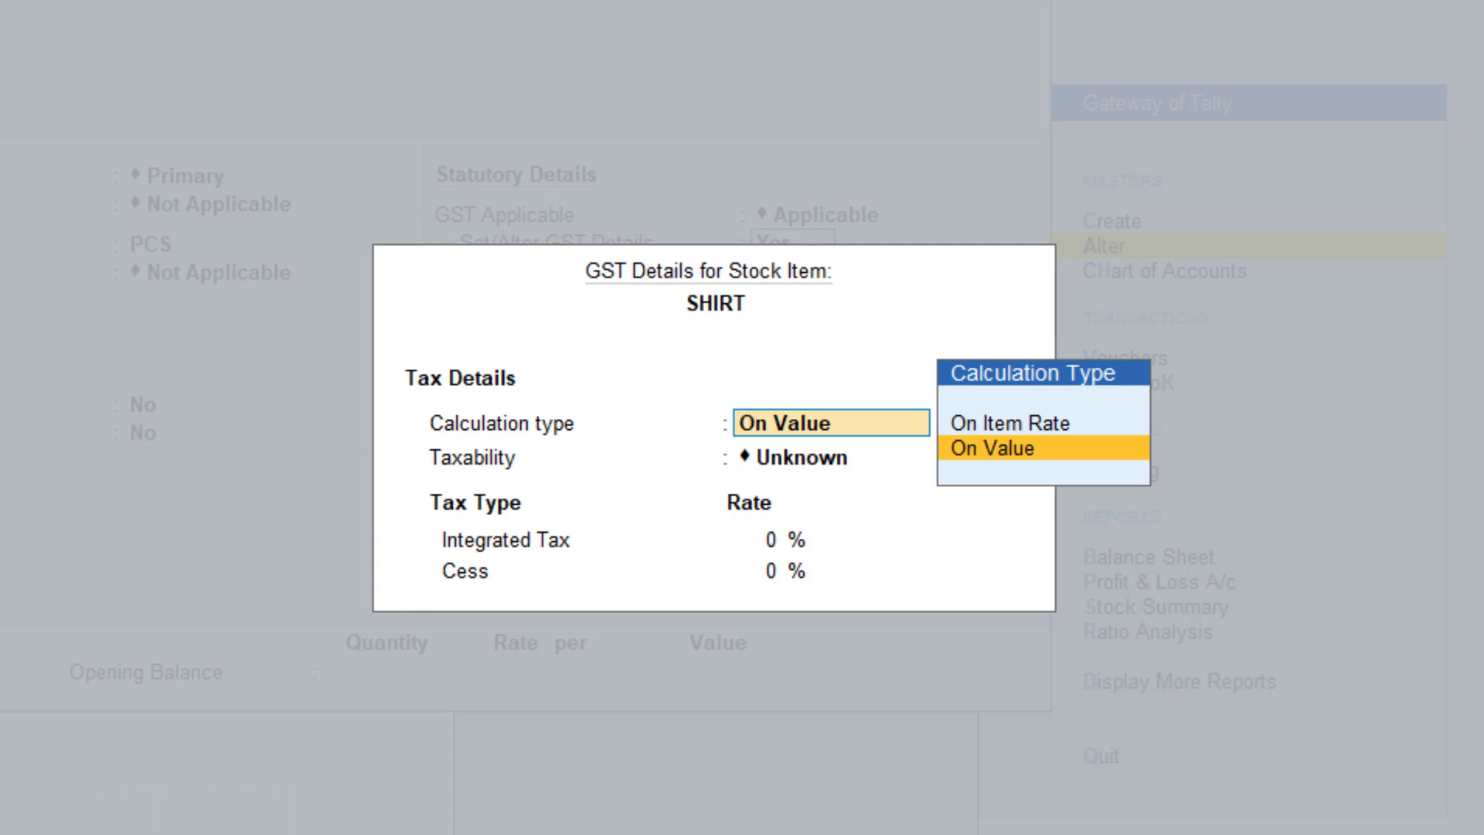
key(Escape)
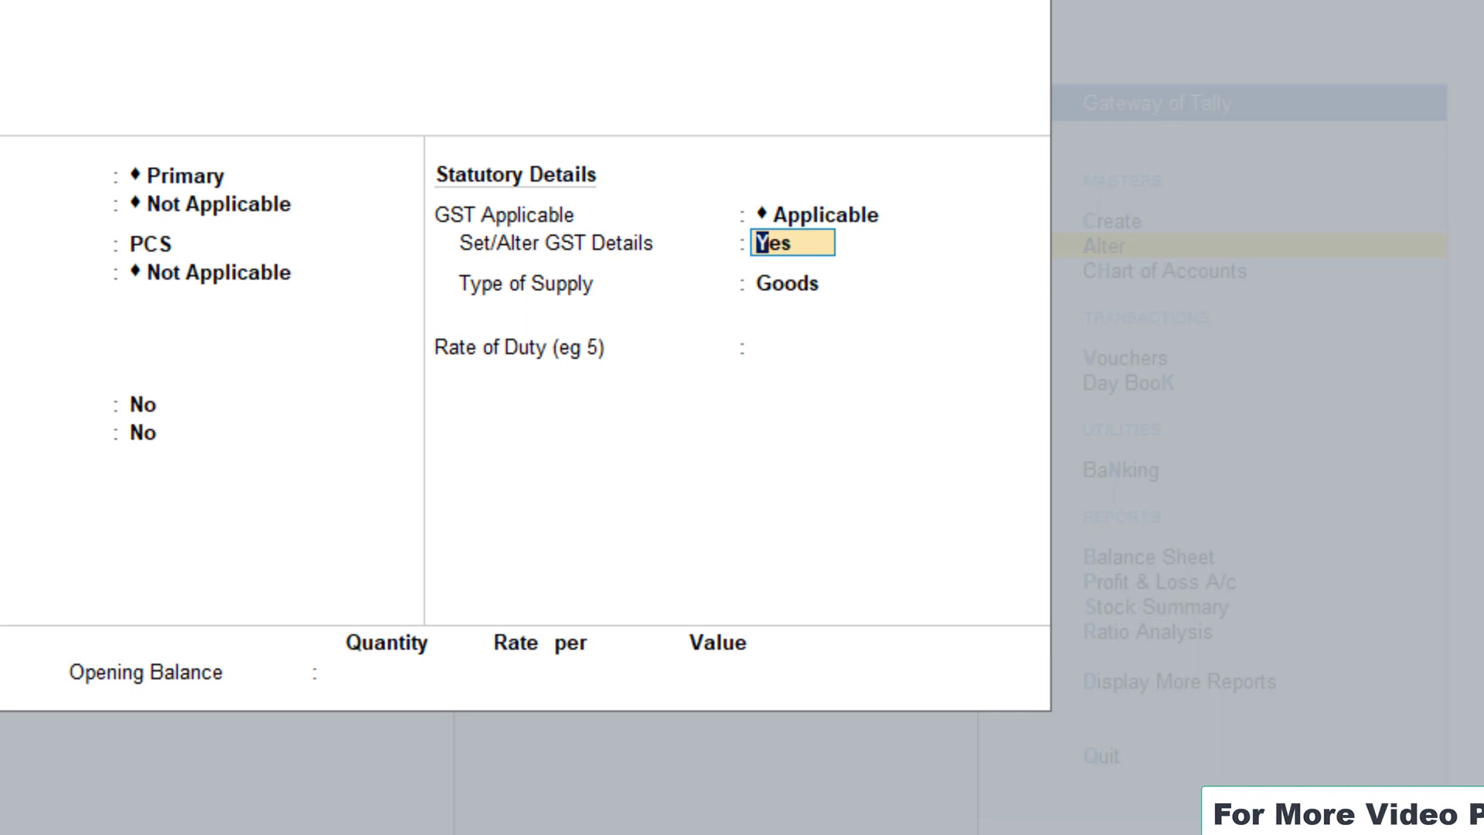
key(Return)
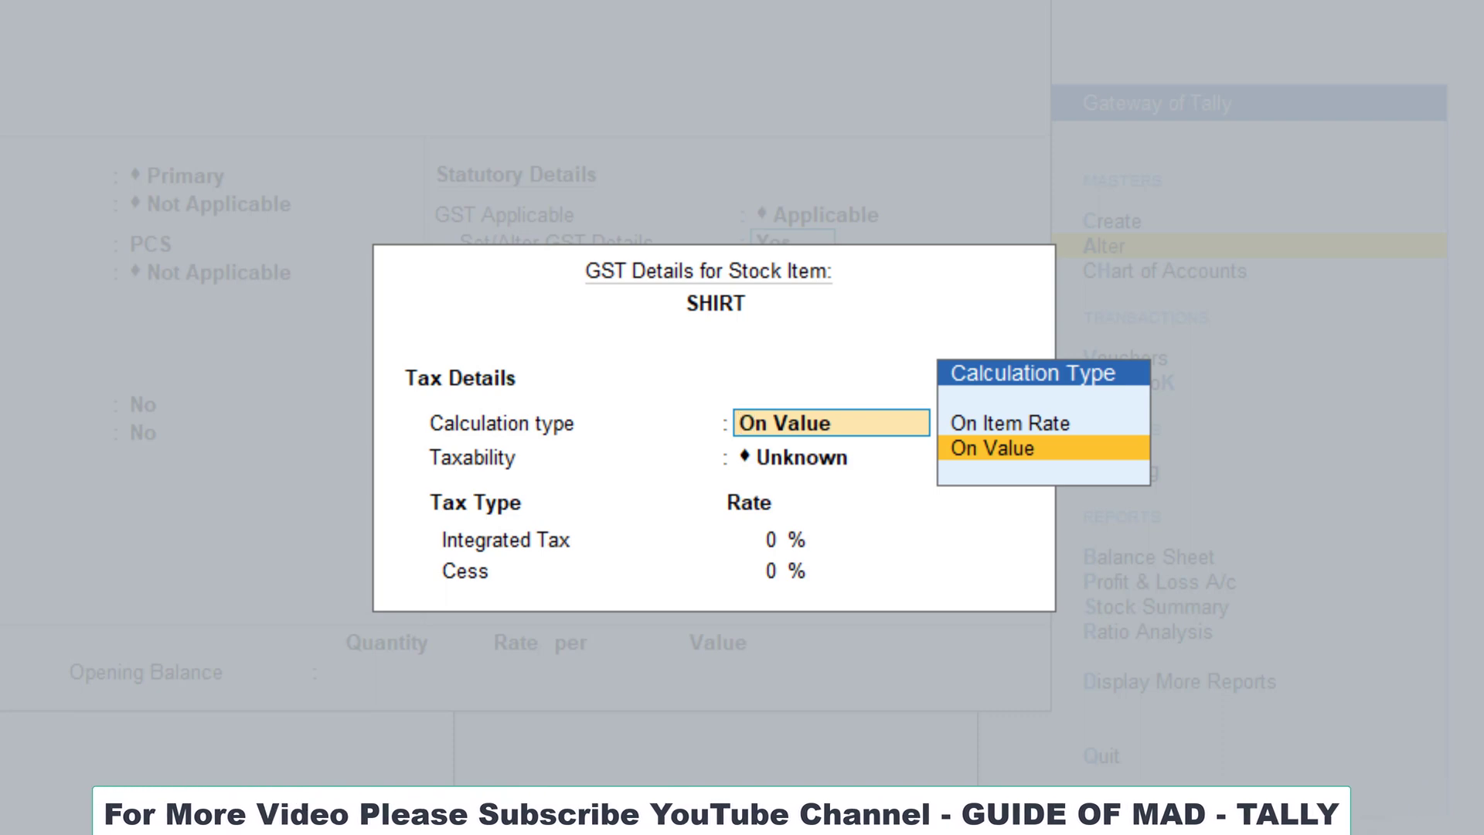
Step: In the GST details configuration, set Allow HSN/SAC details, Set type of goods and Enable Reverse Charge calculation to Yes
key(F12)
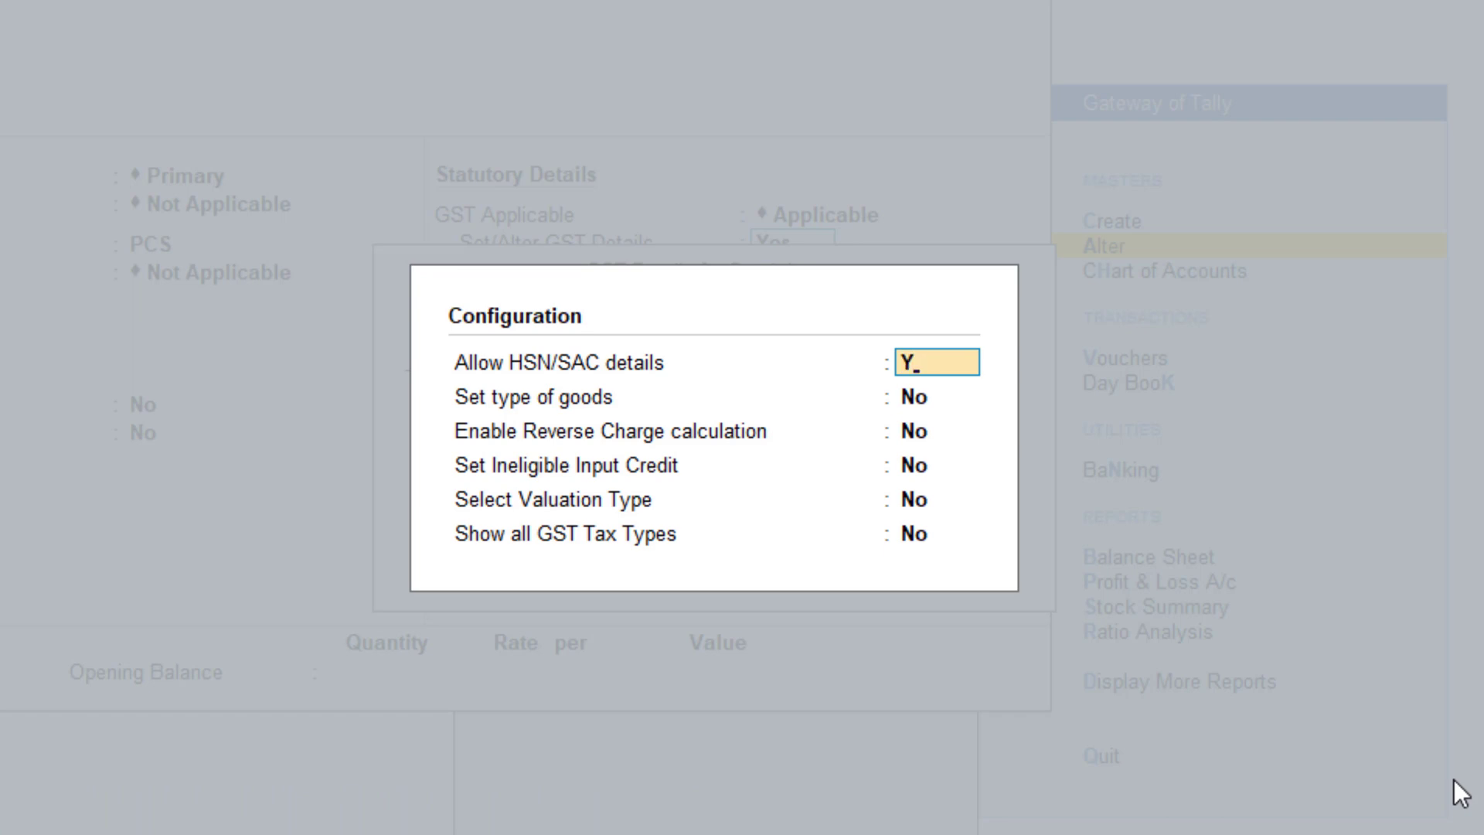
text(Y)
key(Return)
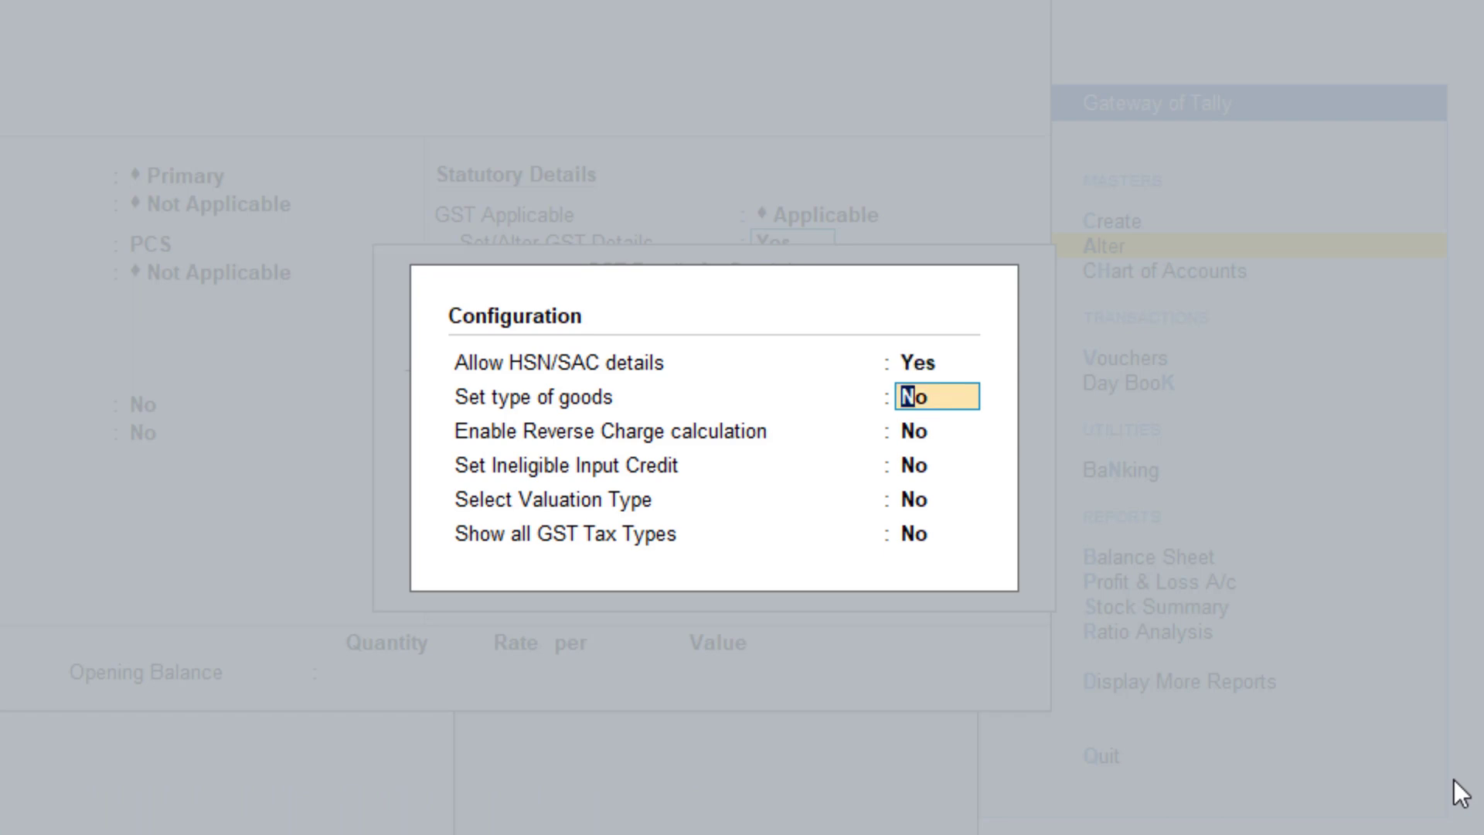
key(Return)
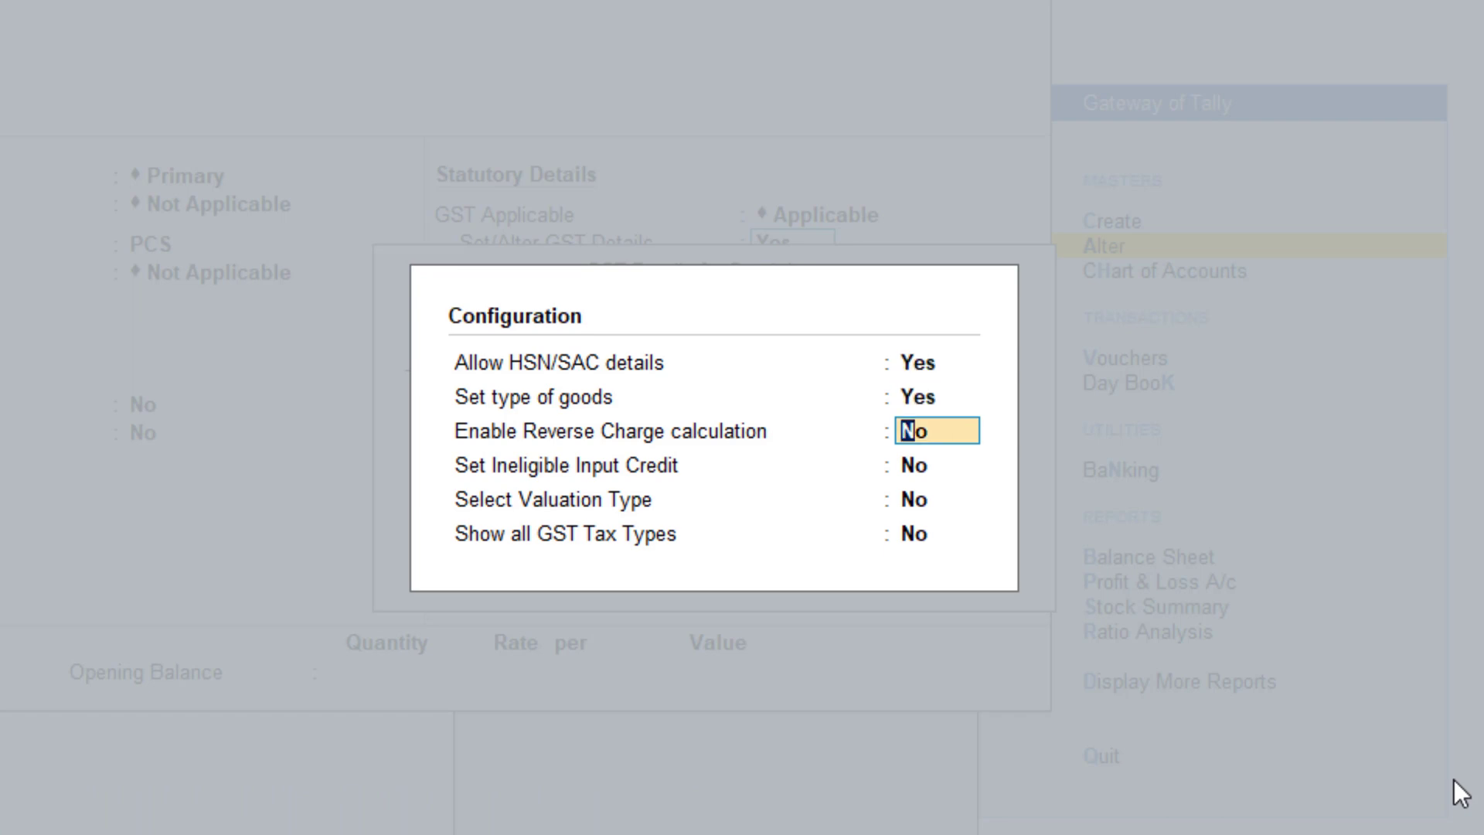
text(Y)
key(Return)
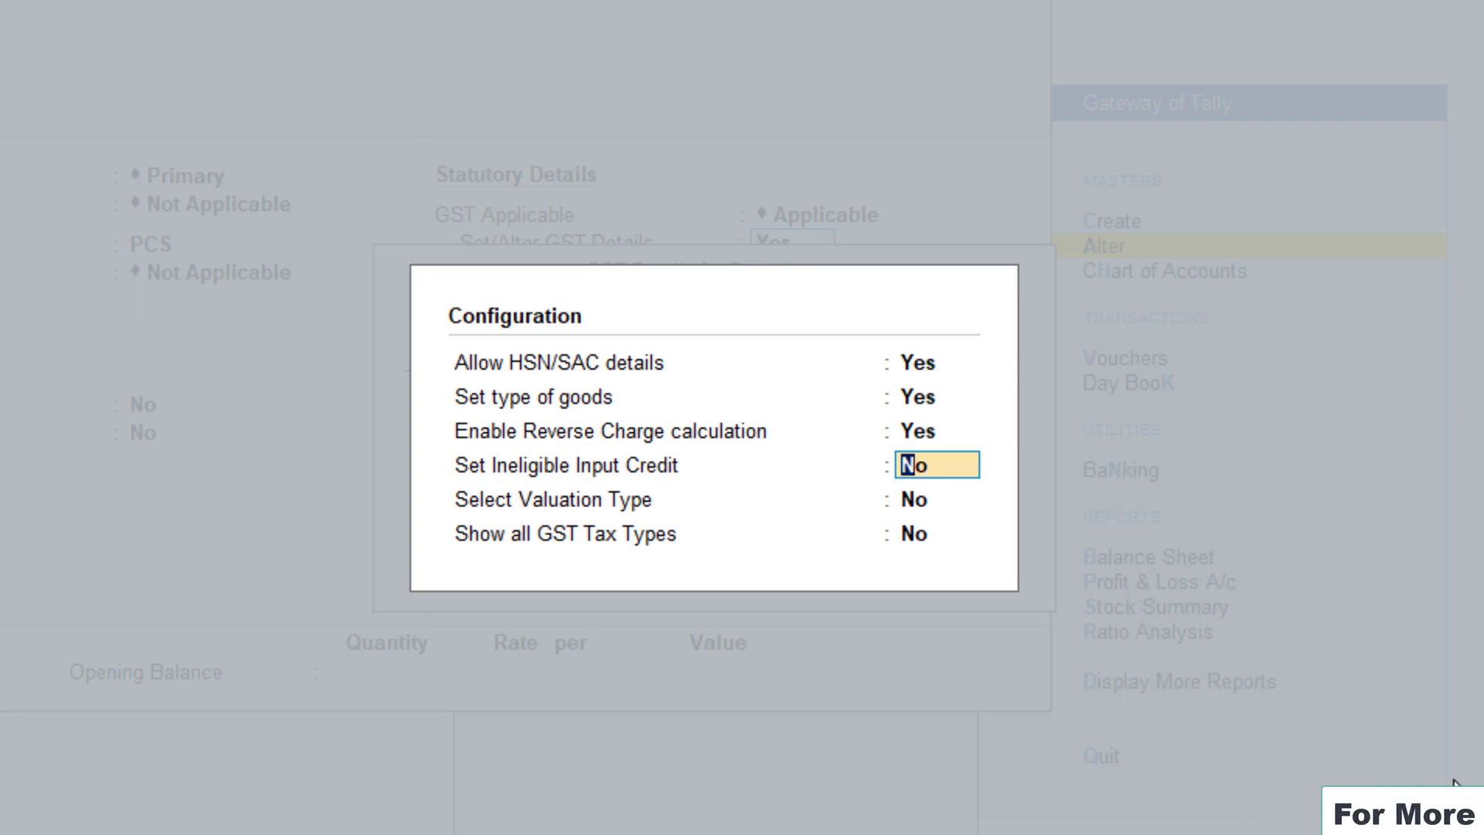
Step: Set Set Ineligible Input Credit, Select Valuation Type and Show all GST Tax Types to Yes, and quit the GST details for SHIRT
text(Y)
key(Return)
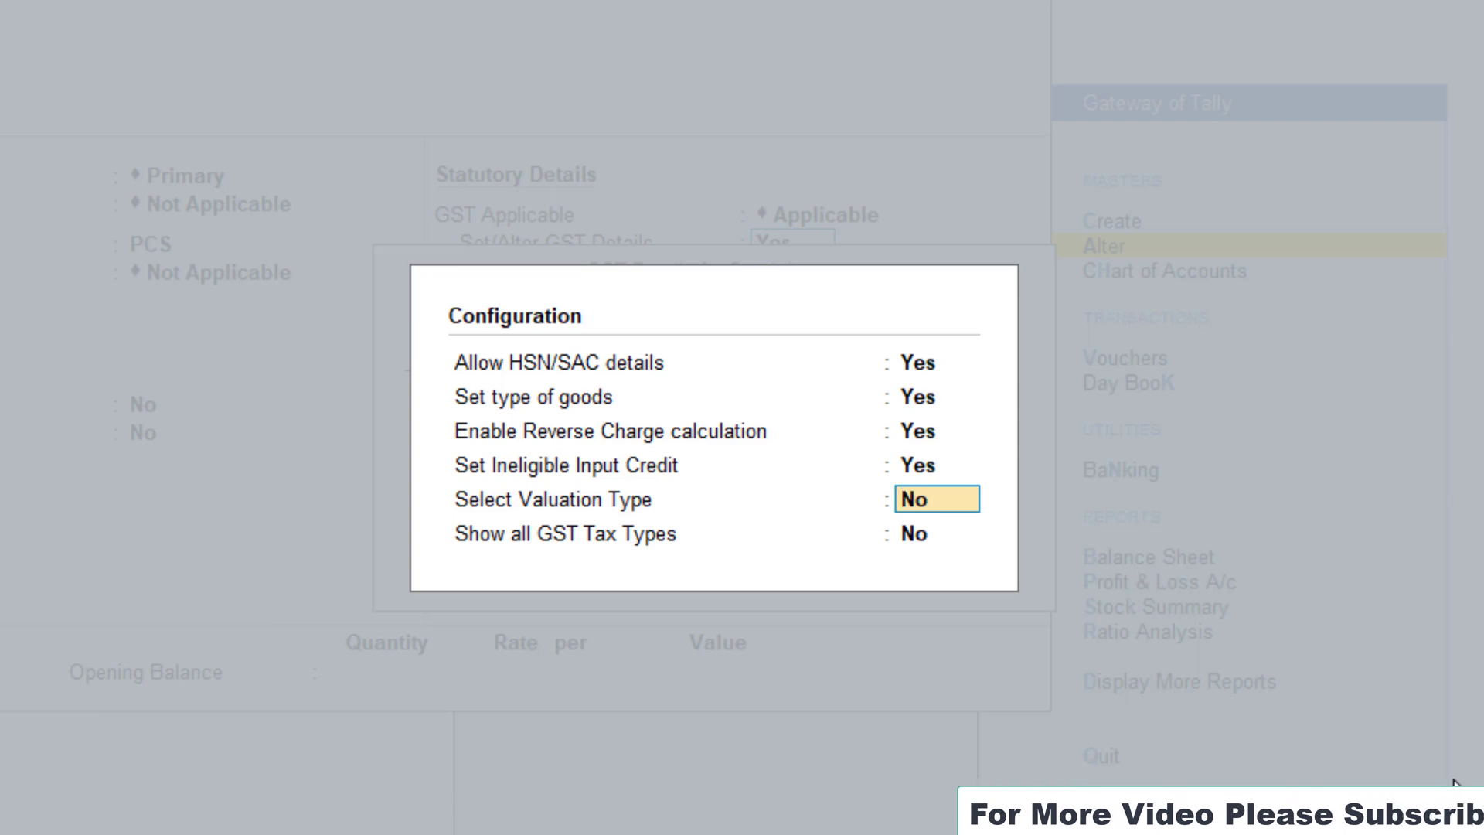
text(Y)
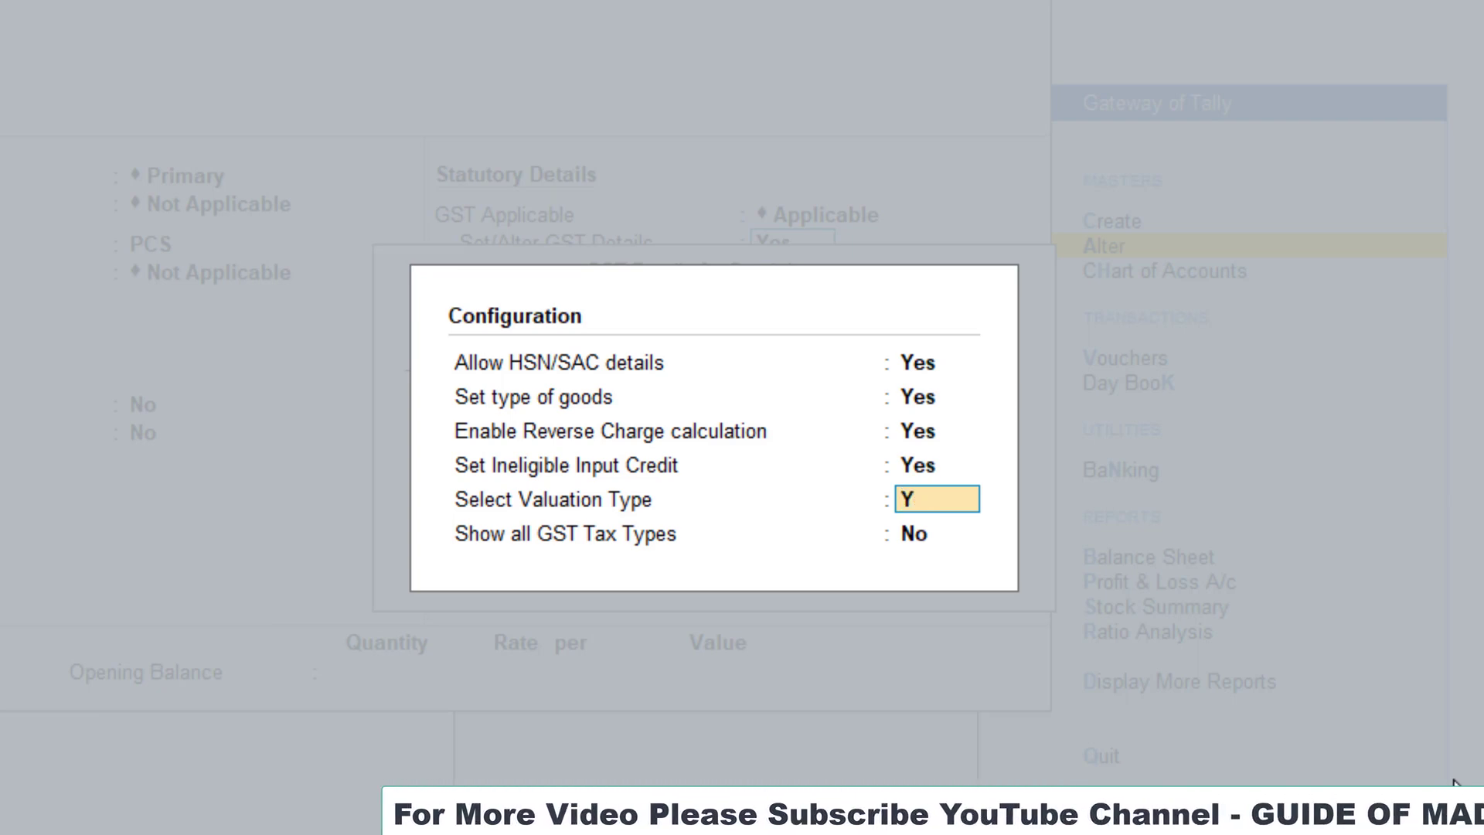
key(Return)
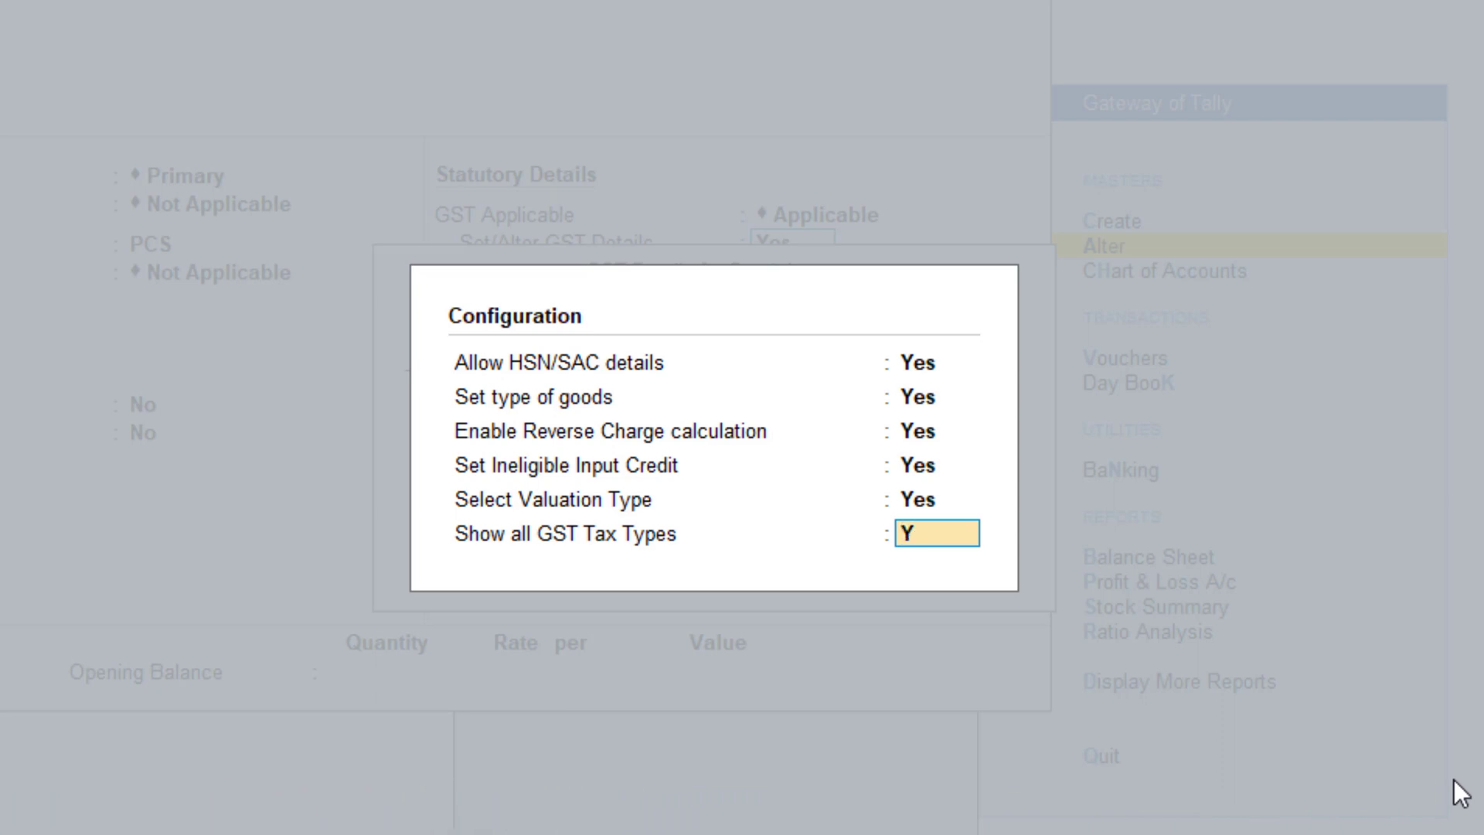
text(Y)
key(Return)
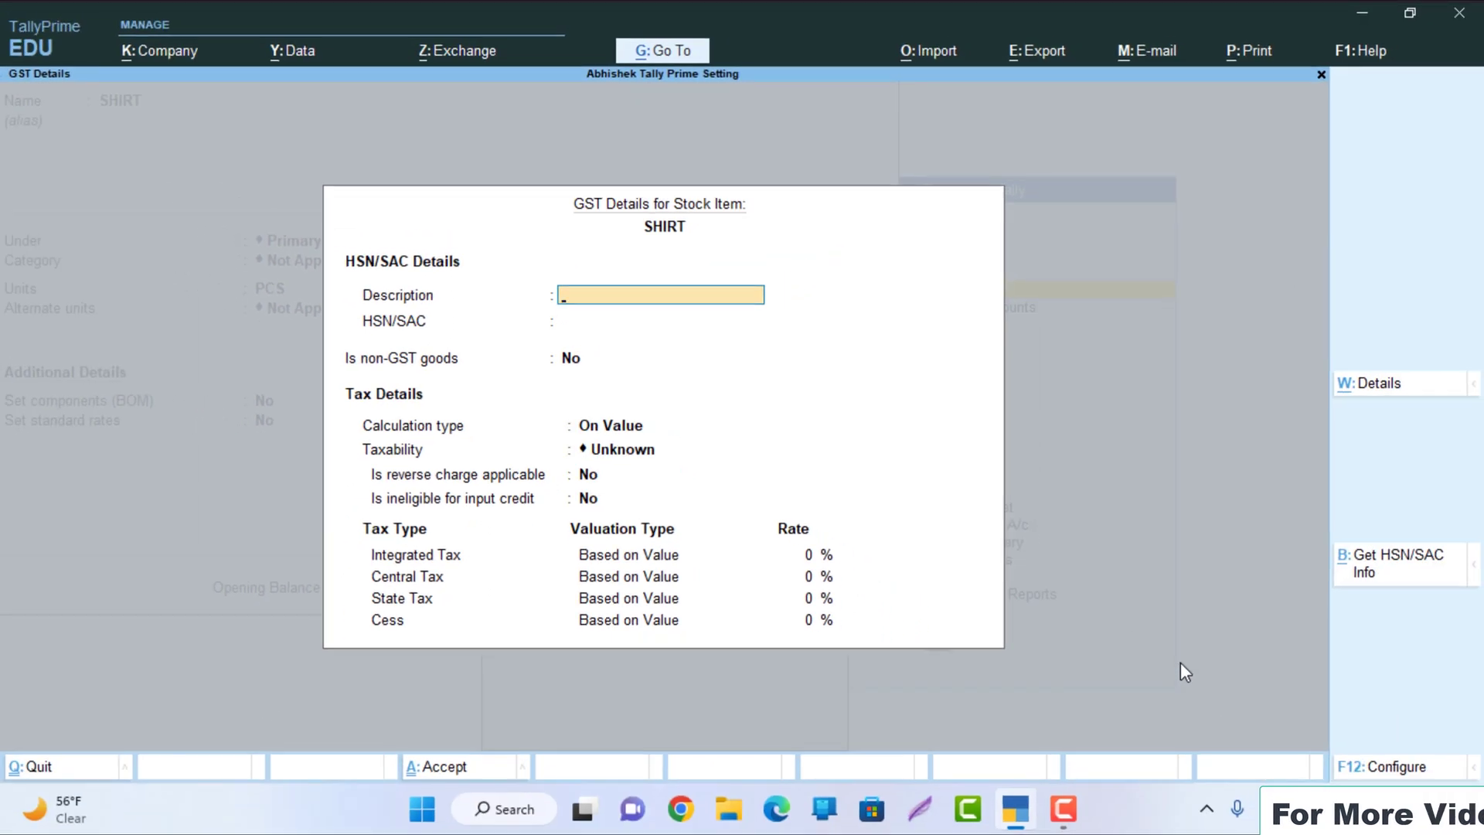
key(Escape)
key(y)
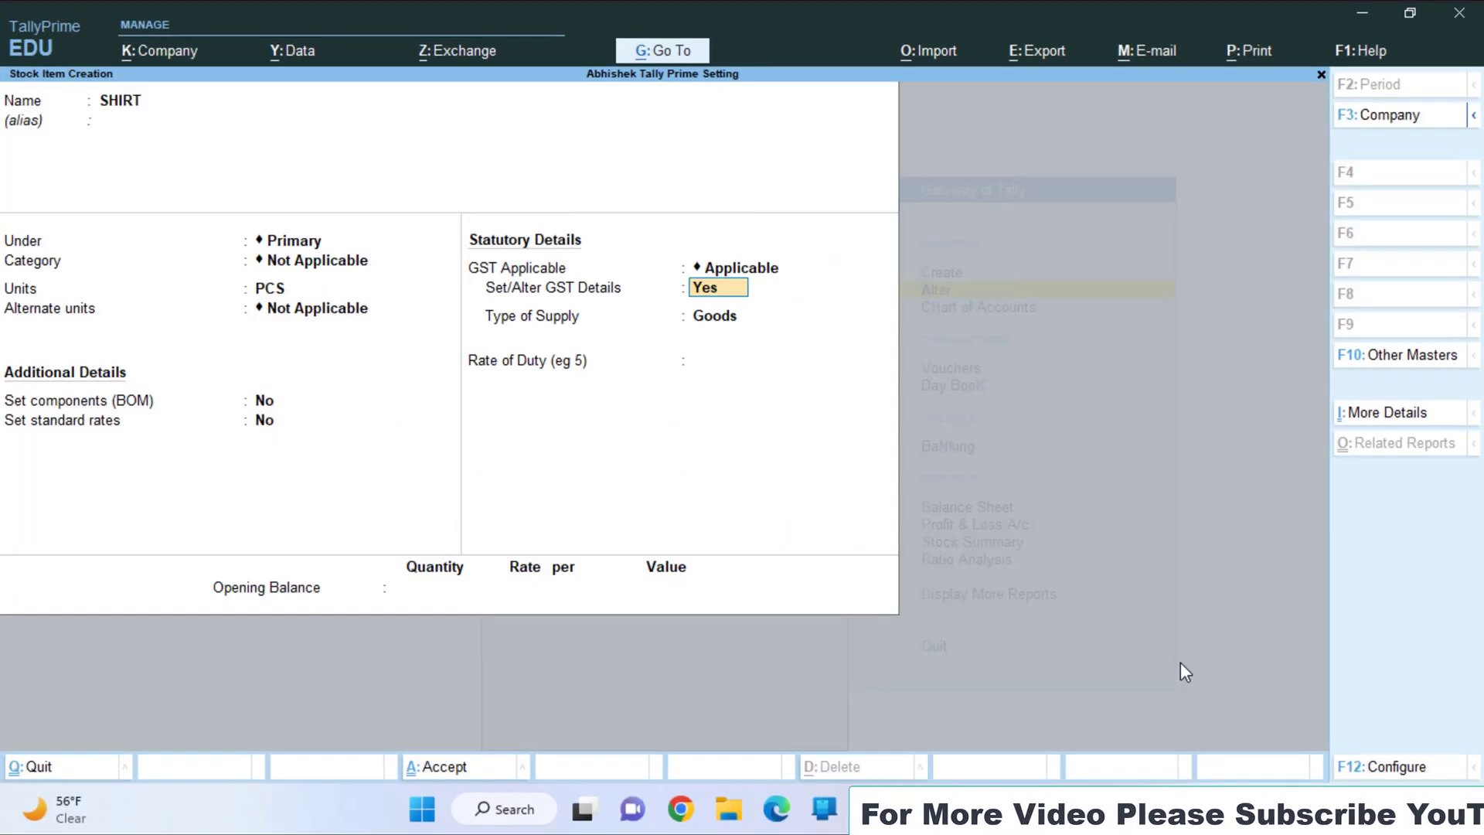